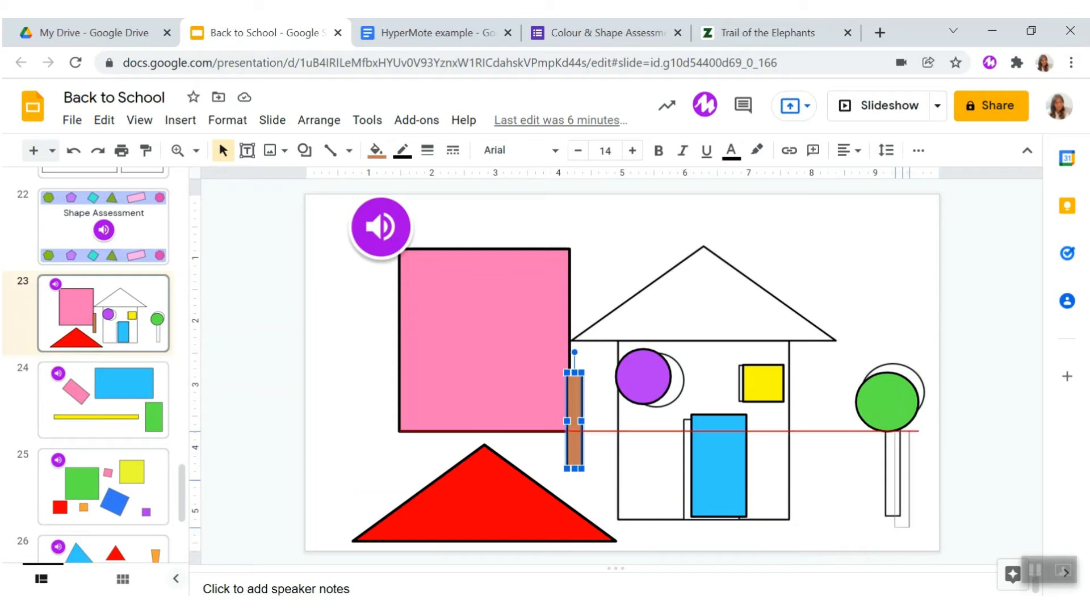
- Open slide 24 with the coloured rectangles and dismiss the Mote recording window
click(103, 400)
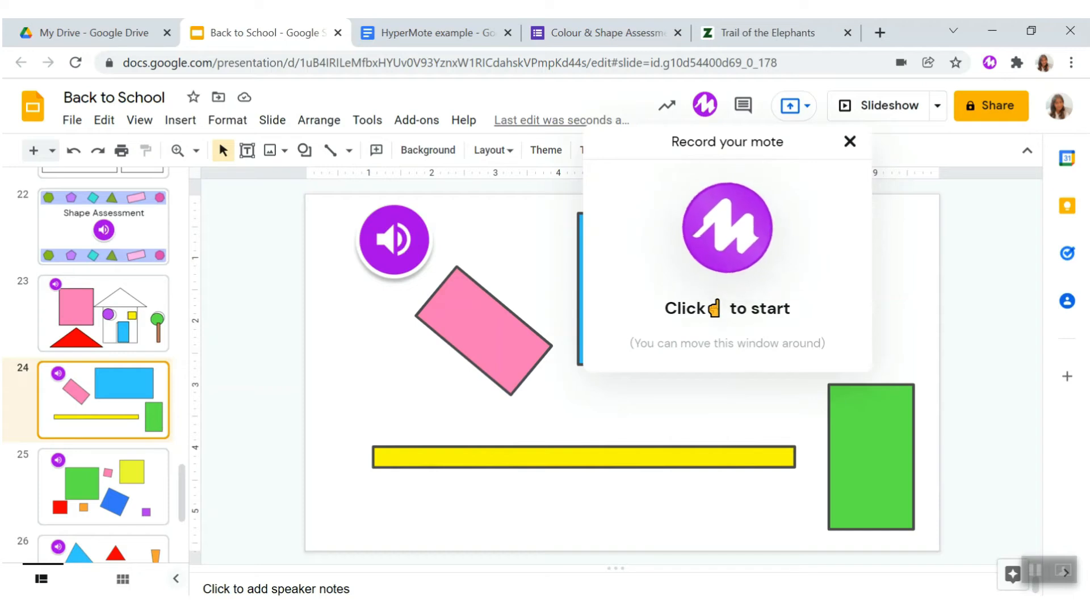
key(Escape)
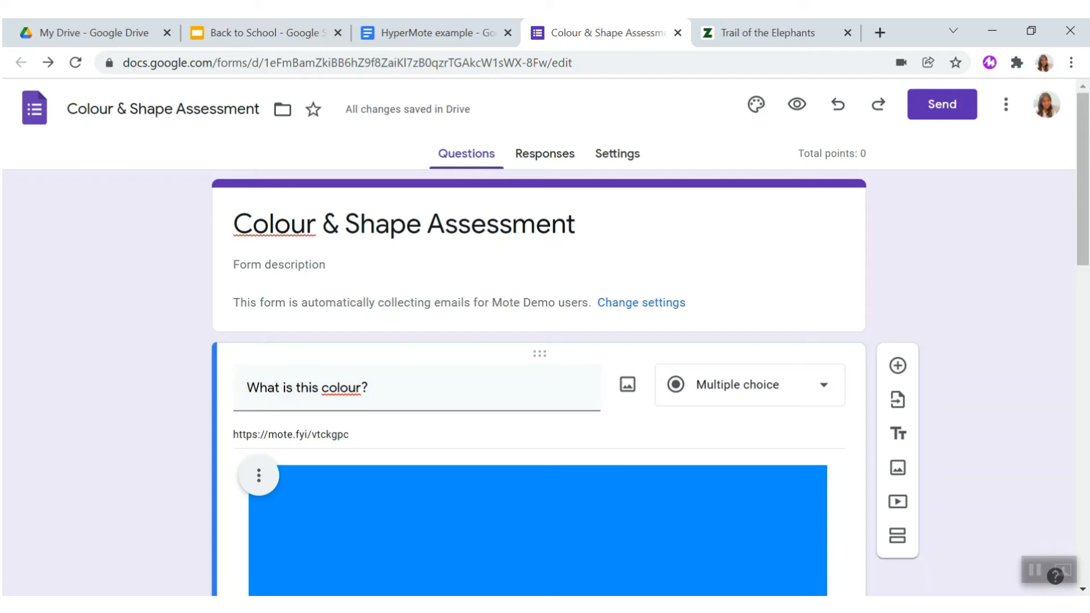
- In the Colour & Shape Assessment form, record a Mote voice note for the "What is this shape?" question
scroll(540, 341, down, 1)
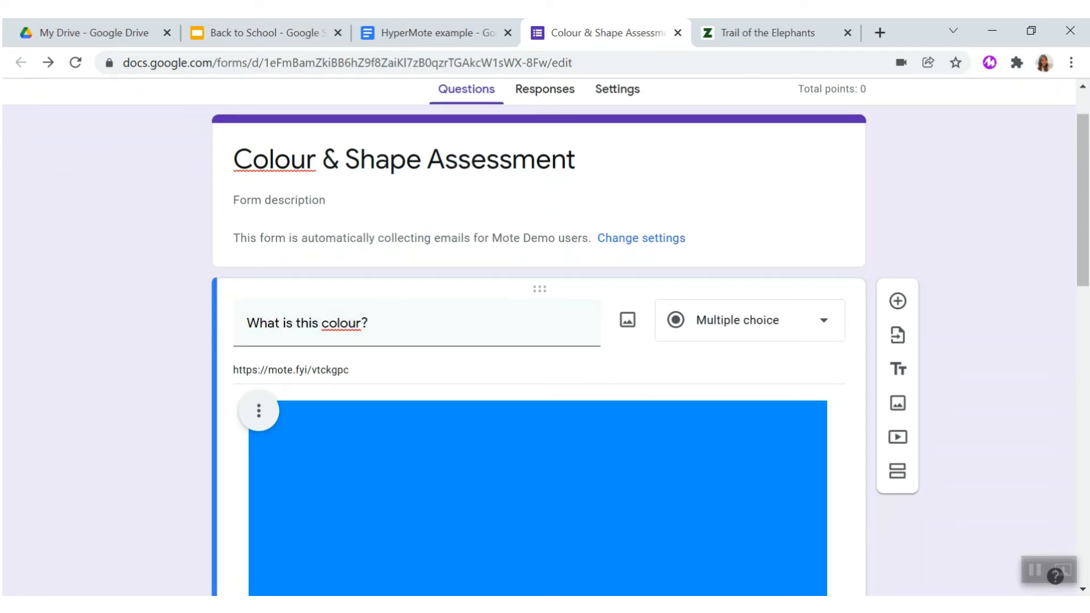
scroll(540, 340, down, 8)
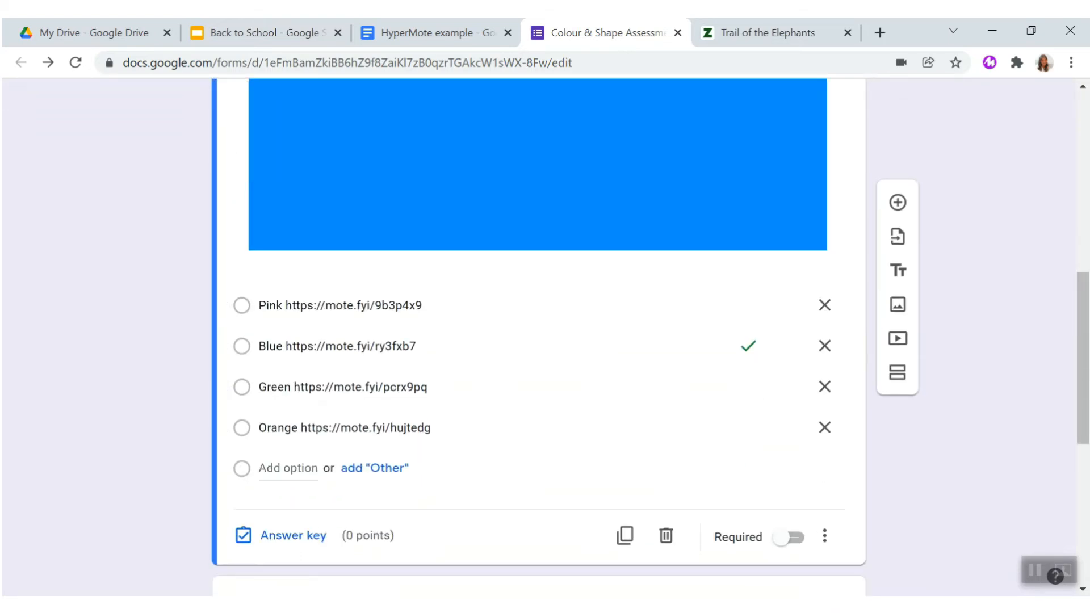
scroll(539, 398, down, 5)
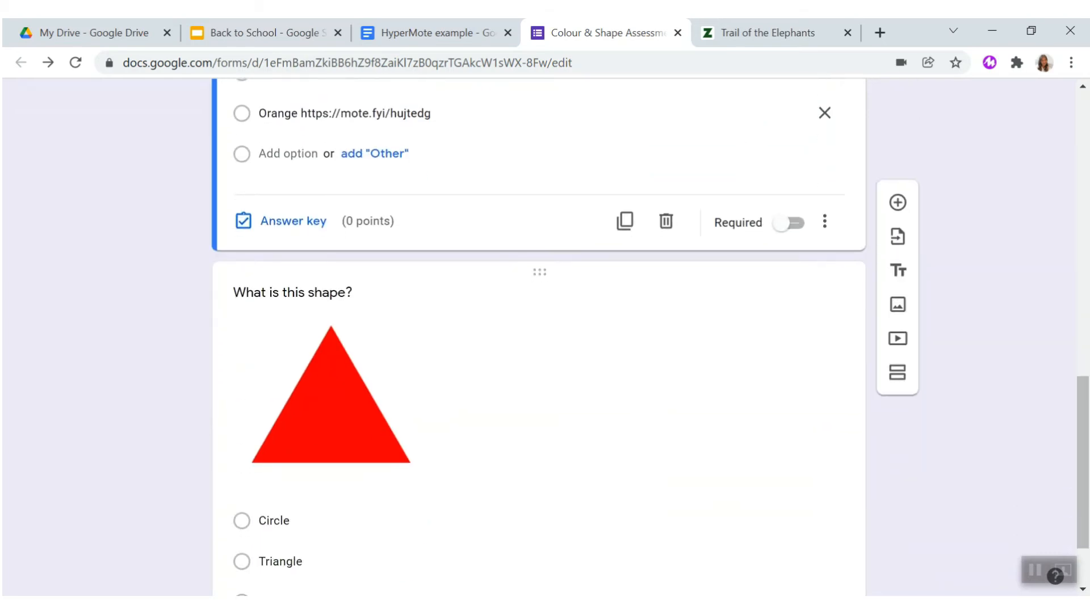
scroll(540, 369, down, 2)
click(528, 369)
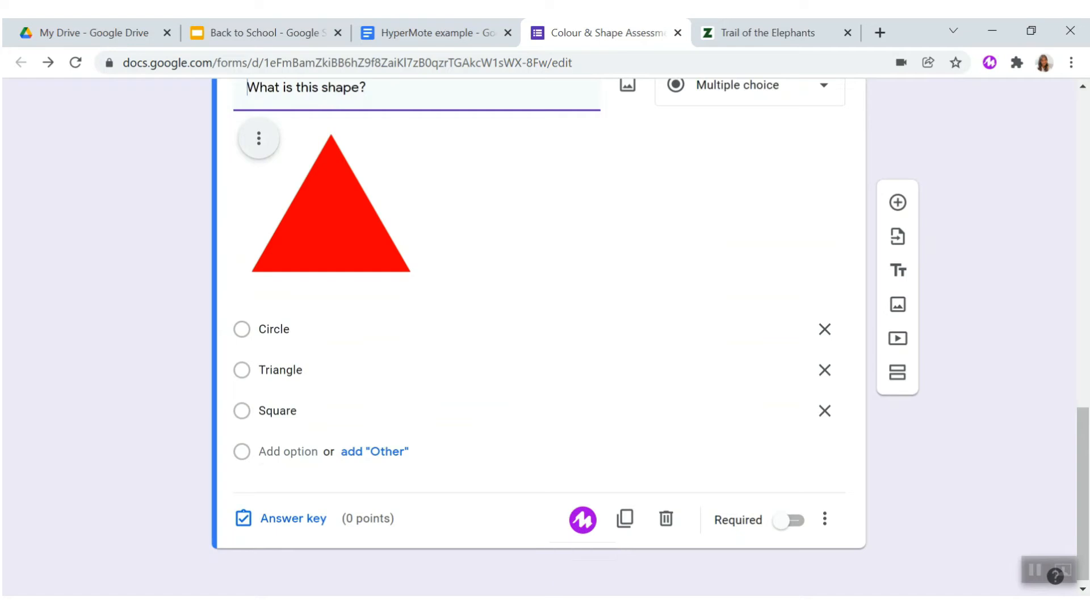
scroll(540, 341, up, 1)
scroll(539, 341, down, 1)
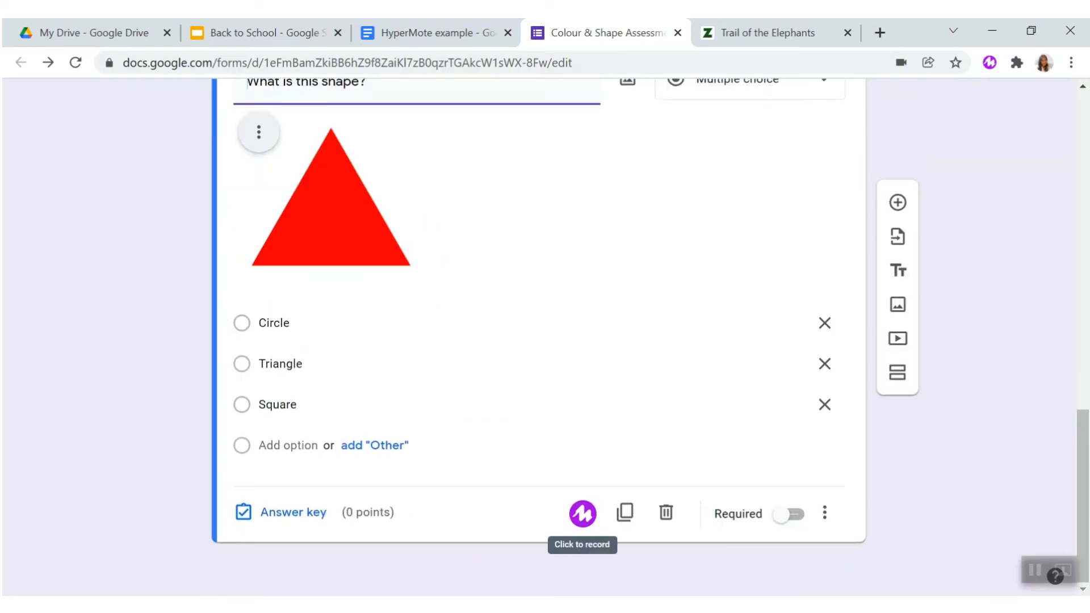
click(583, 514)
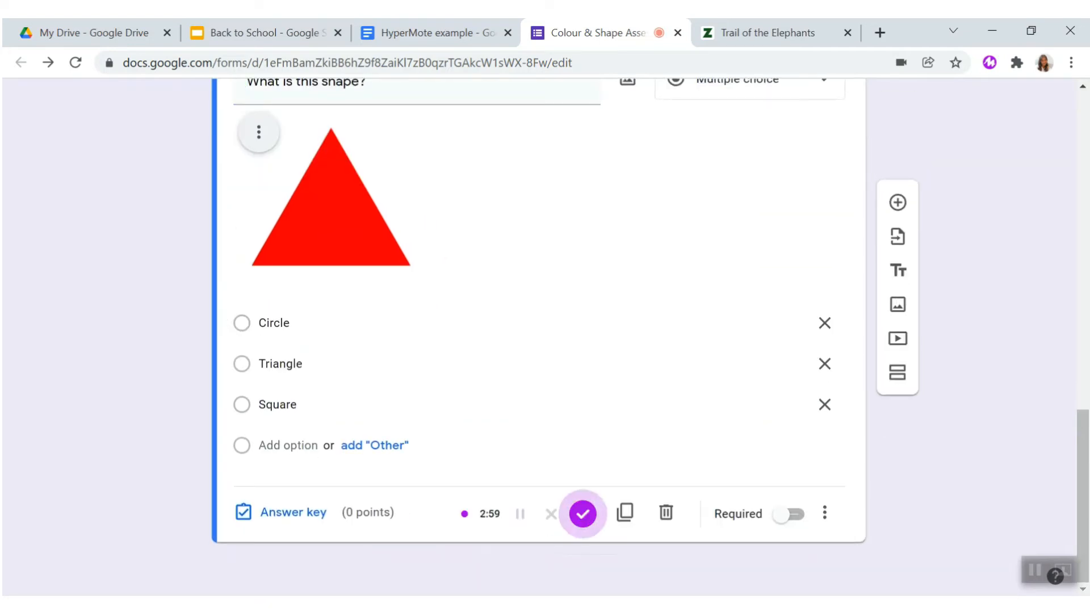
click(583, 513)
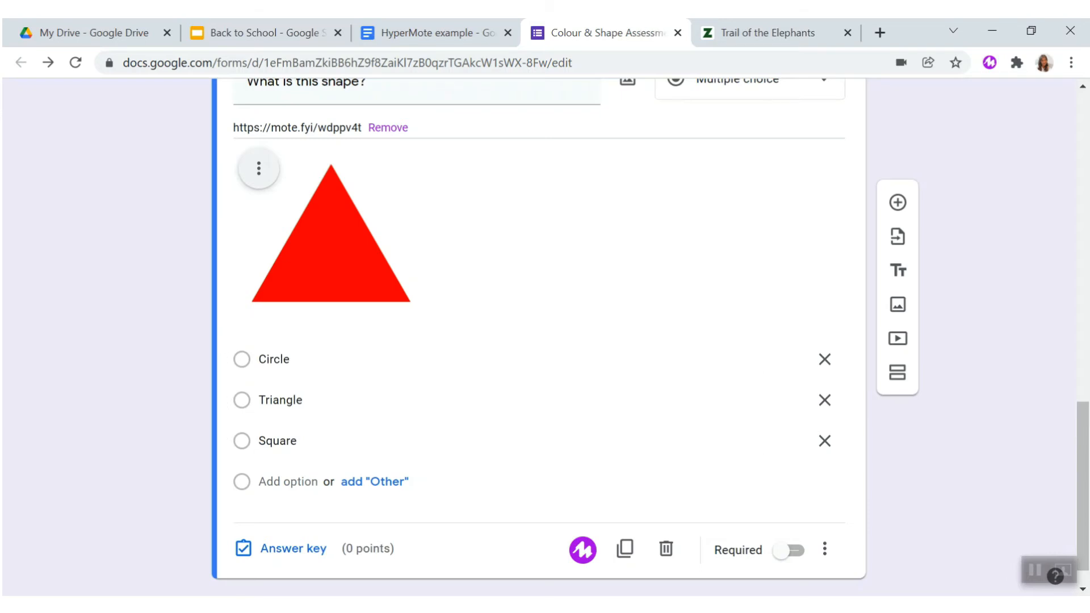
- Record a Mote voice note for the Circle option and paste its link after the word Circle
click(275, 360)
click(291, 359)
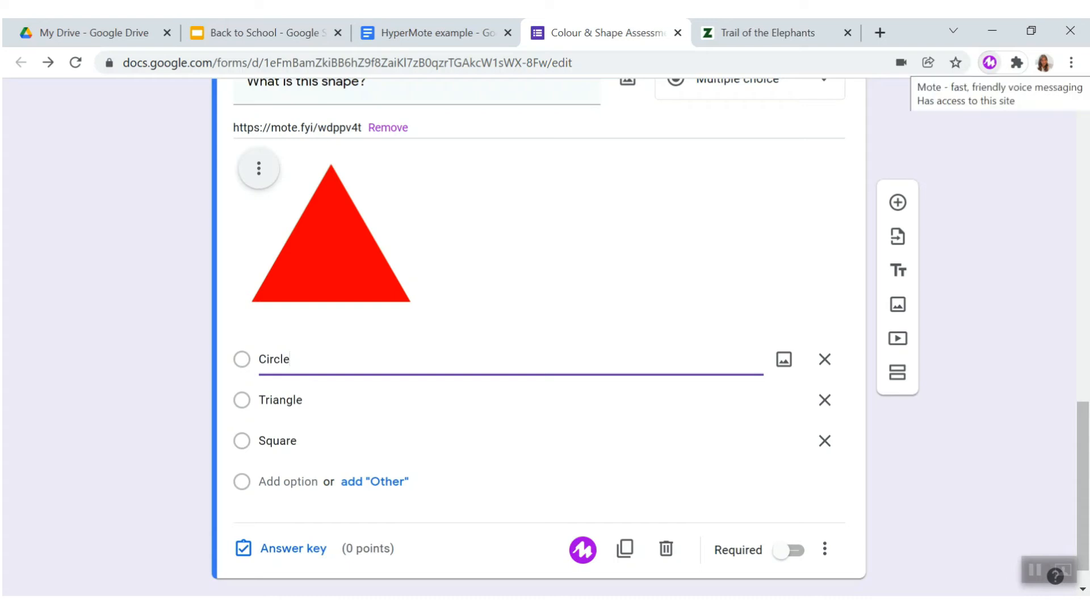
click(990, 62)
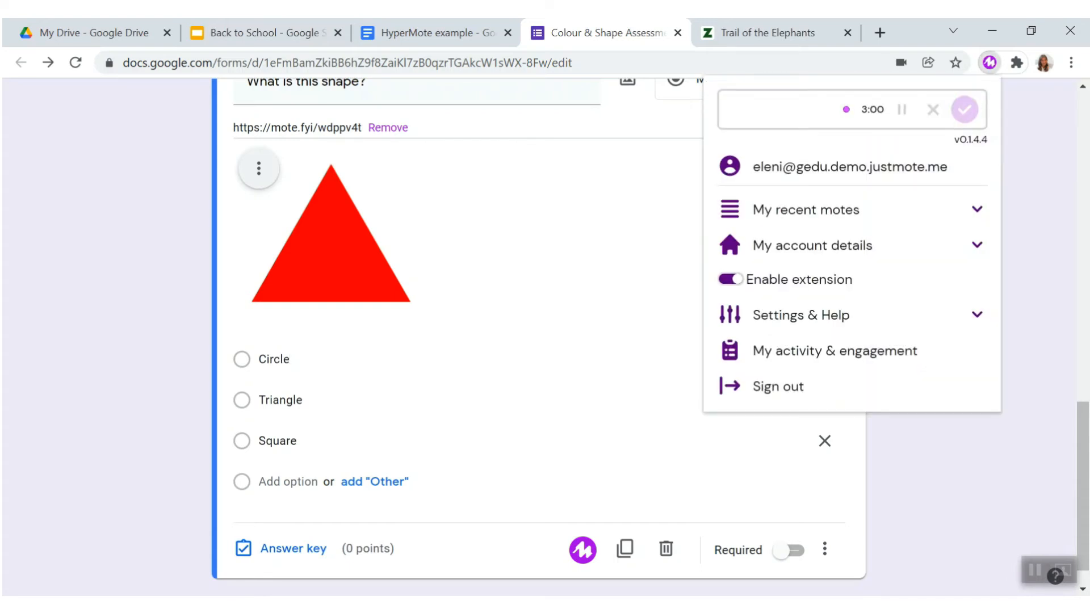
click(965, 110)
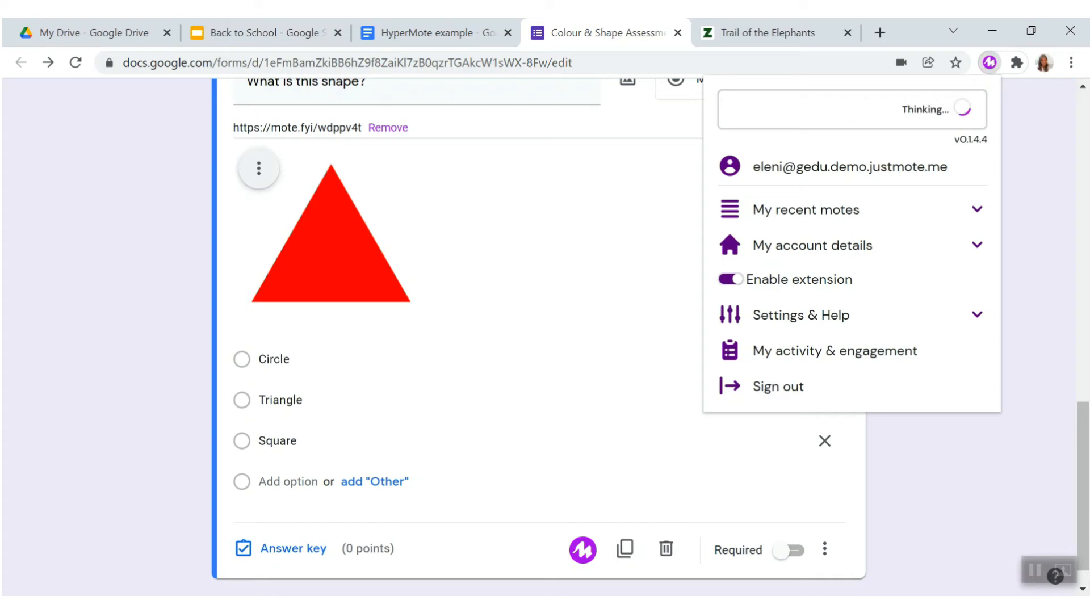
click(321, 359)
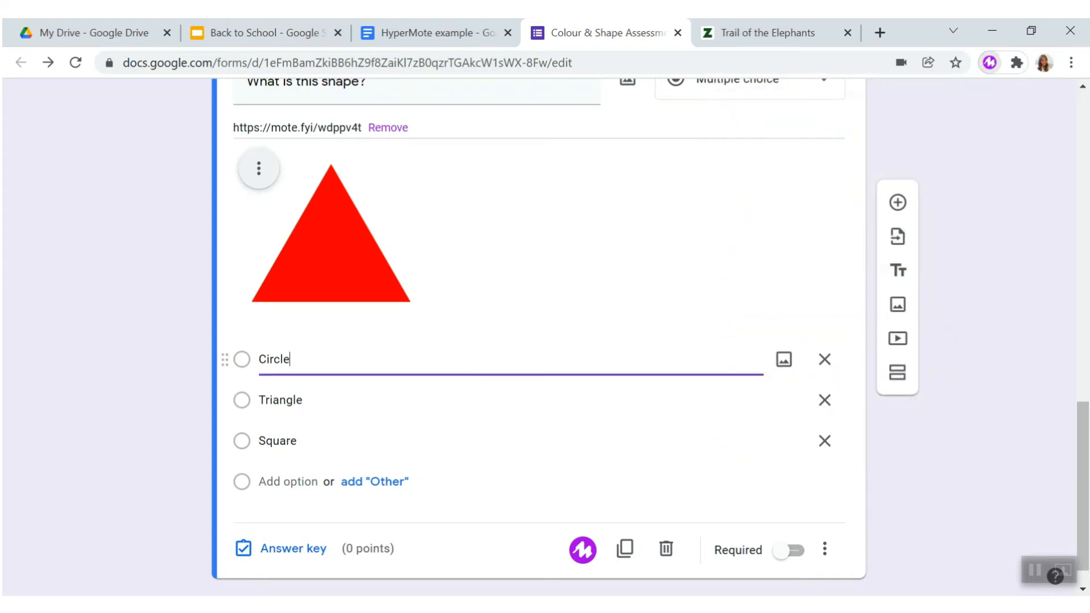
key(ctrl+v)
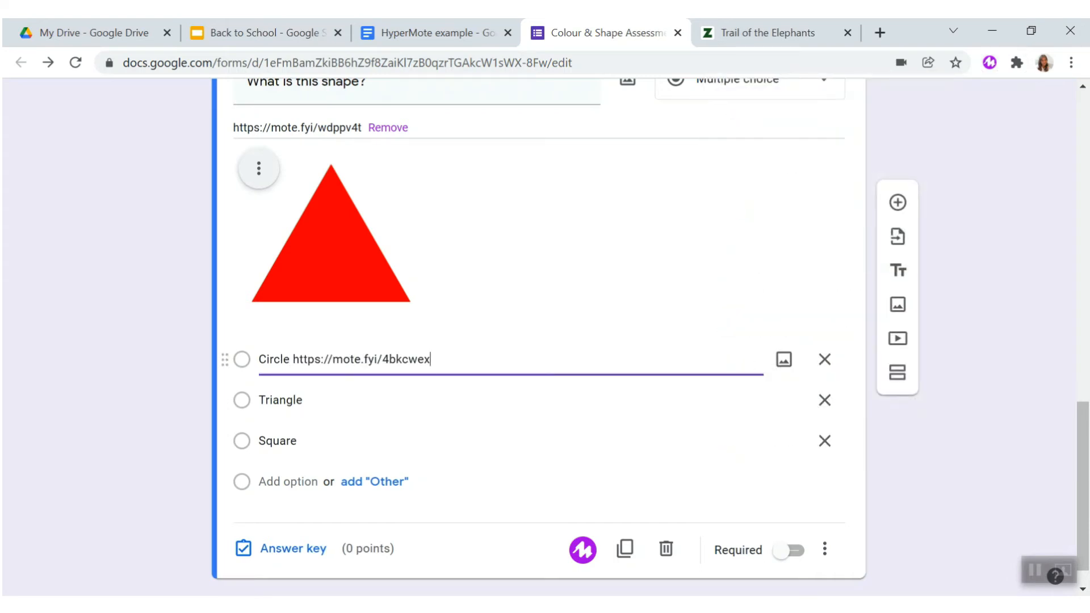
- Record a Mote voice note for the Triangle option and paste its link after the word Triangle
click(321, 400)
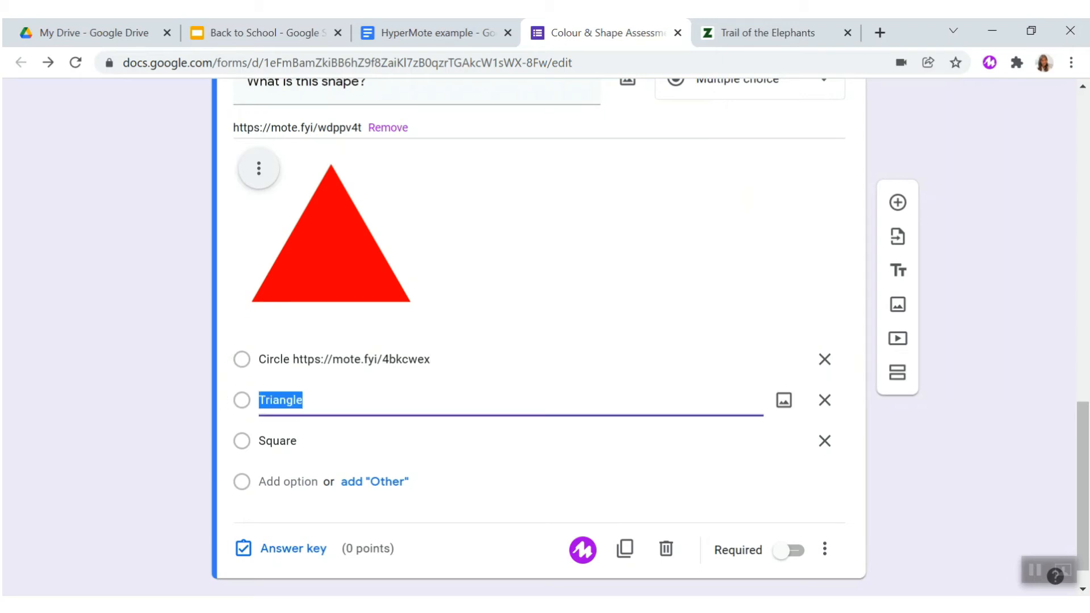
click(990, 63)
click(965, 108)
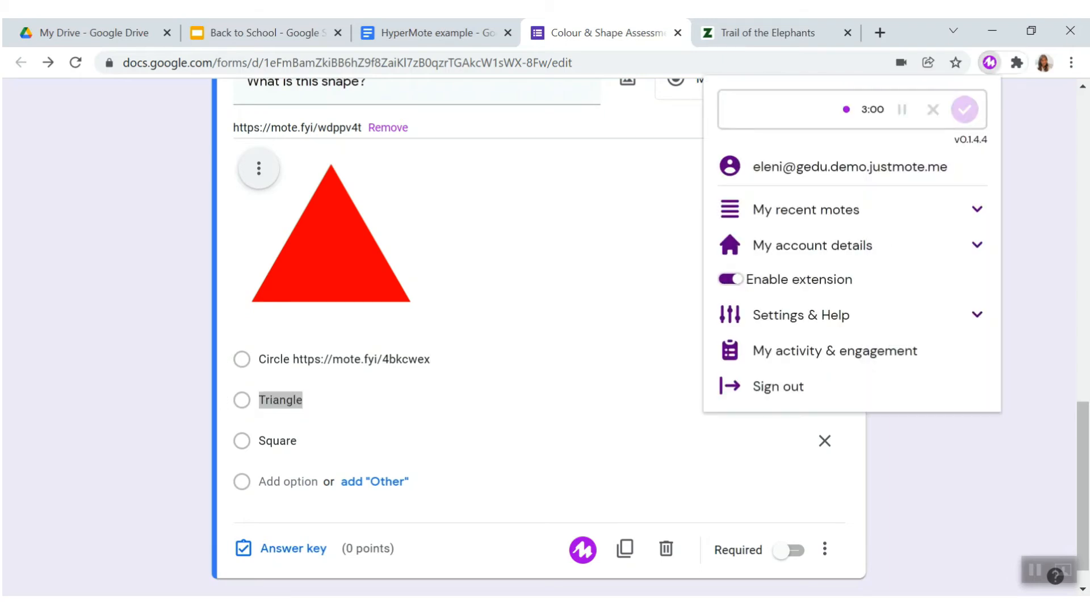
click(964, 109)
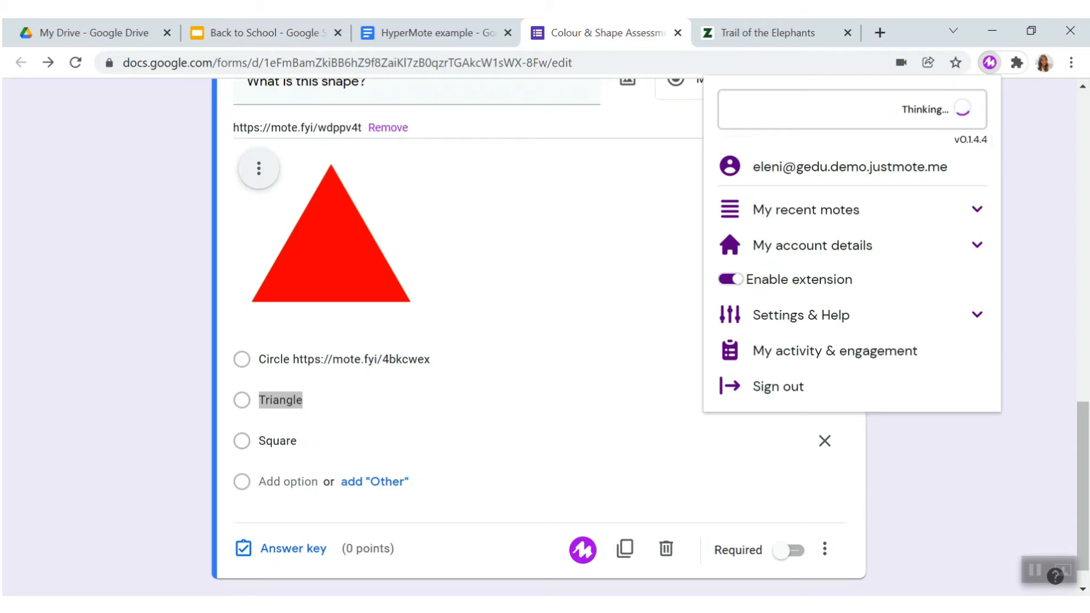
key(ctrl+v)
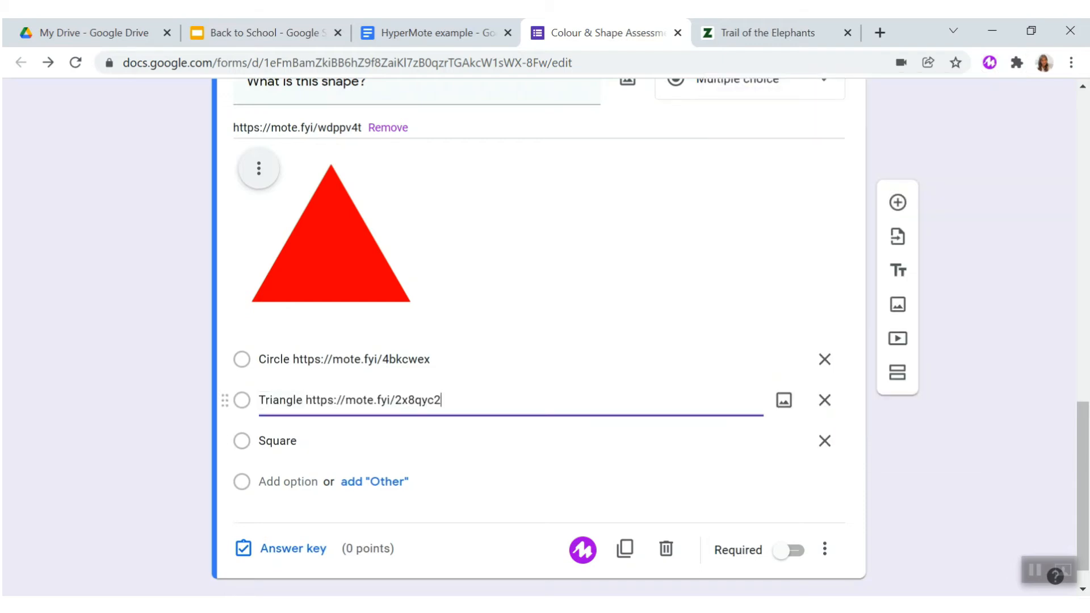
- Record a Mote voice note for the Square option and paste its link after the word Square
click(371, 441)
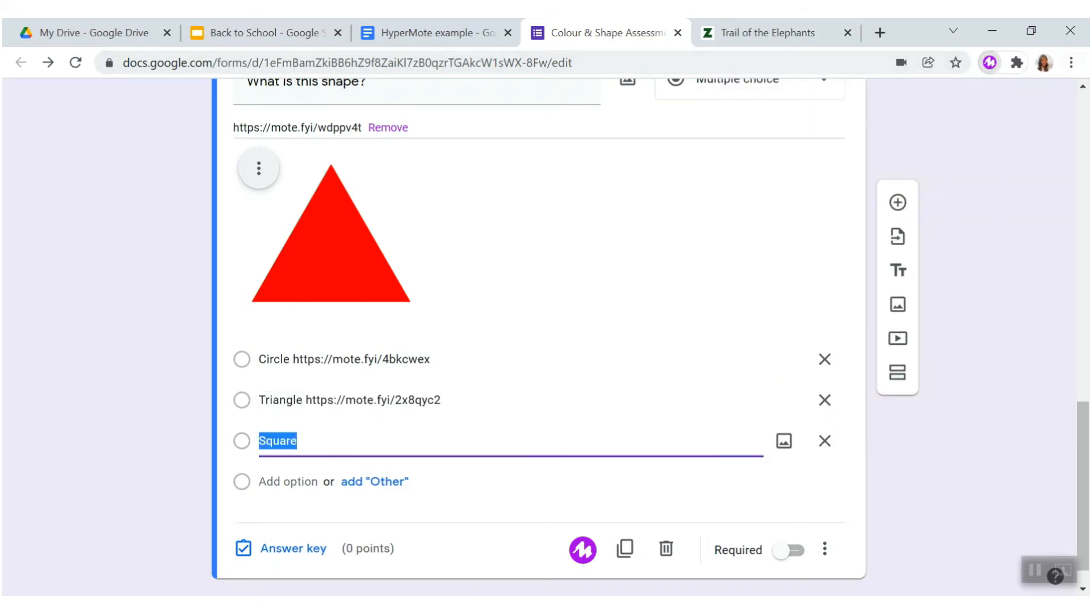
click(989, 62)
click(965, 109)
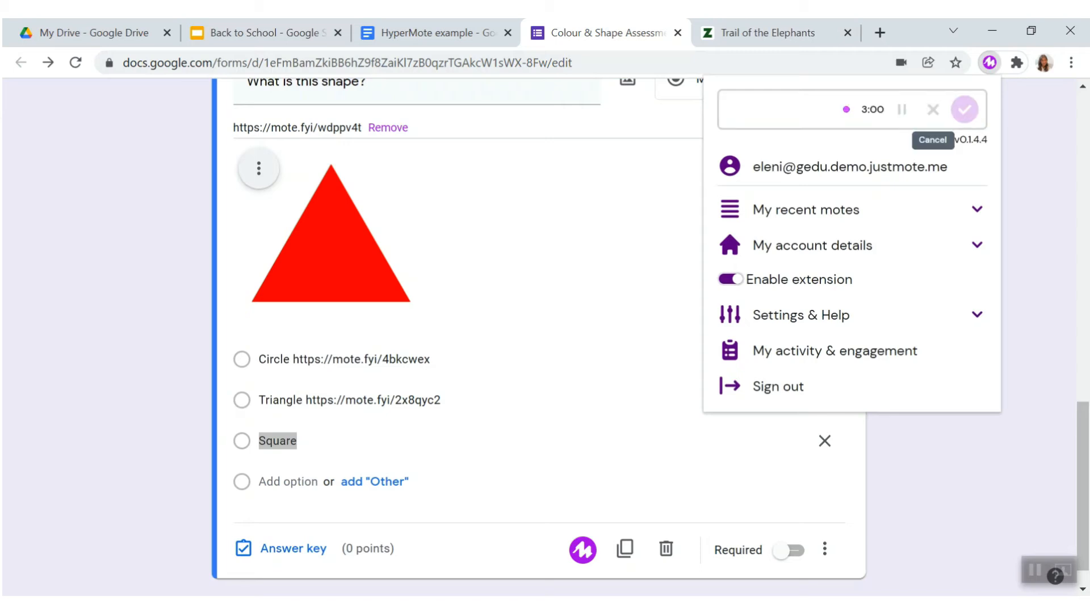
click(965, 109)
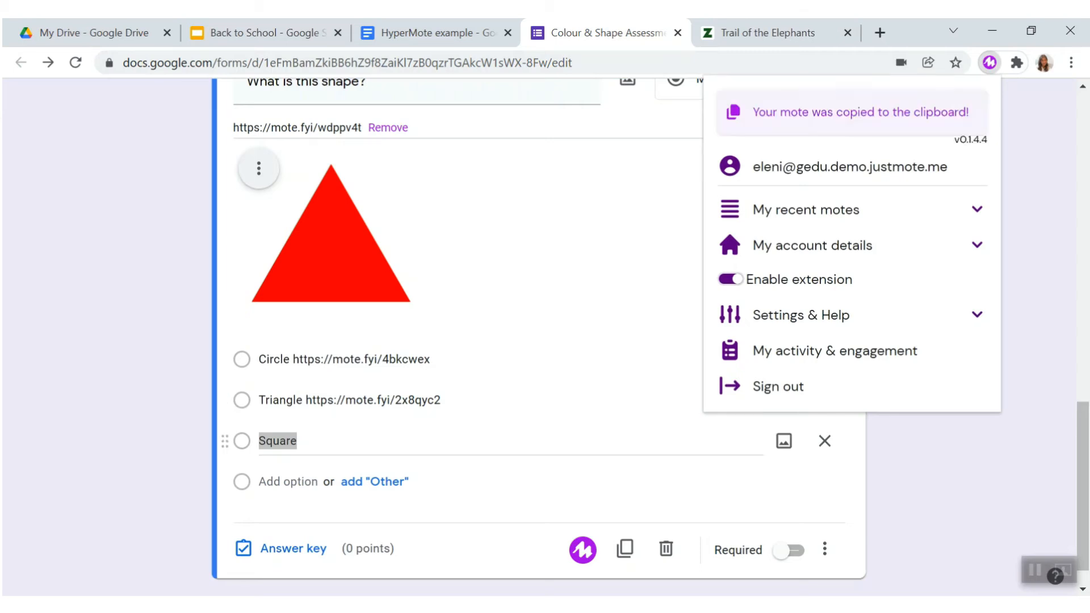
click(386, 441)
key(ctrl+v)
- Preview the form and check the audio players on both questions and their answer options
scroll(540, 341, up, 20)
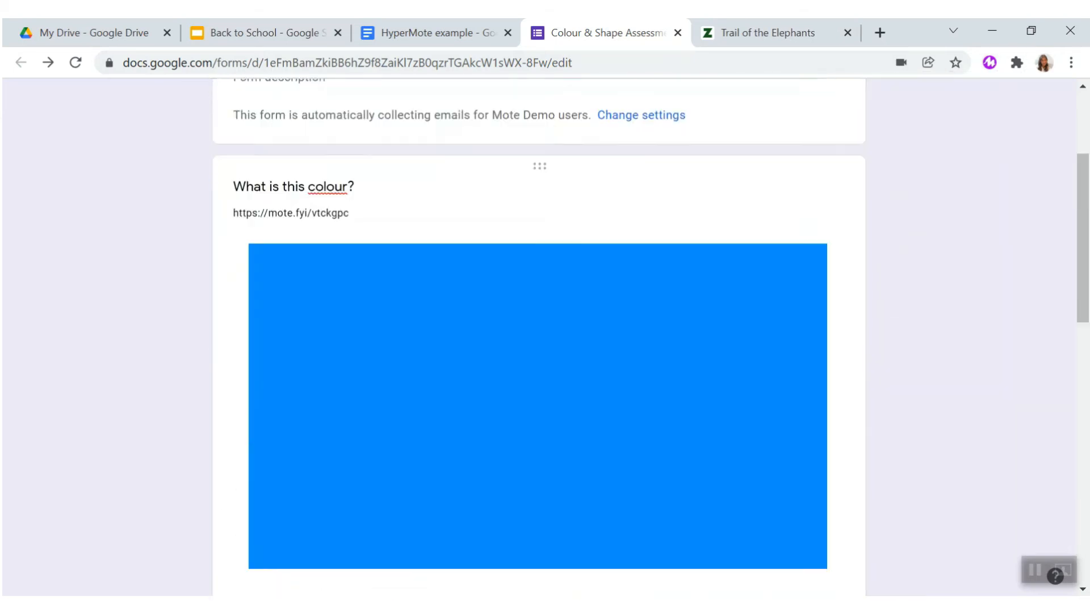
click(797, 103)
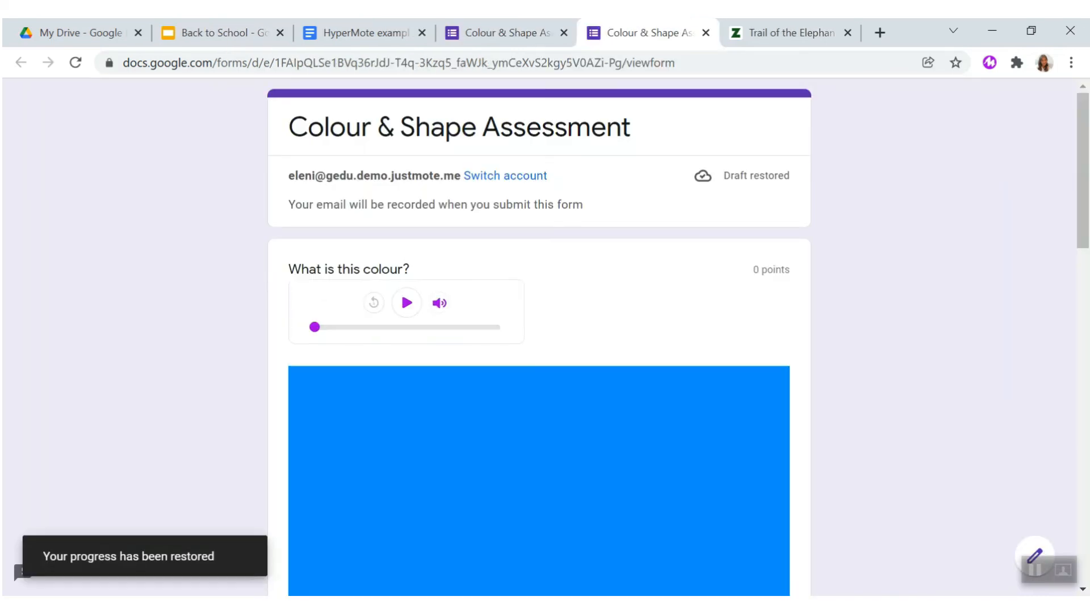
scroll(406, 303, down, 8)
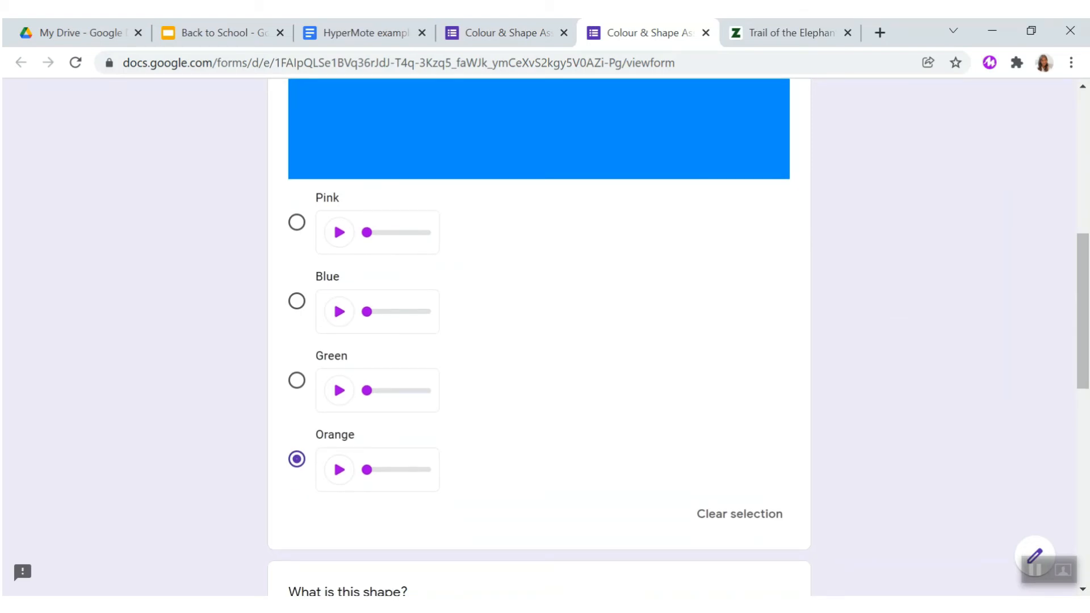
scroll(539, 337, down, 7)
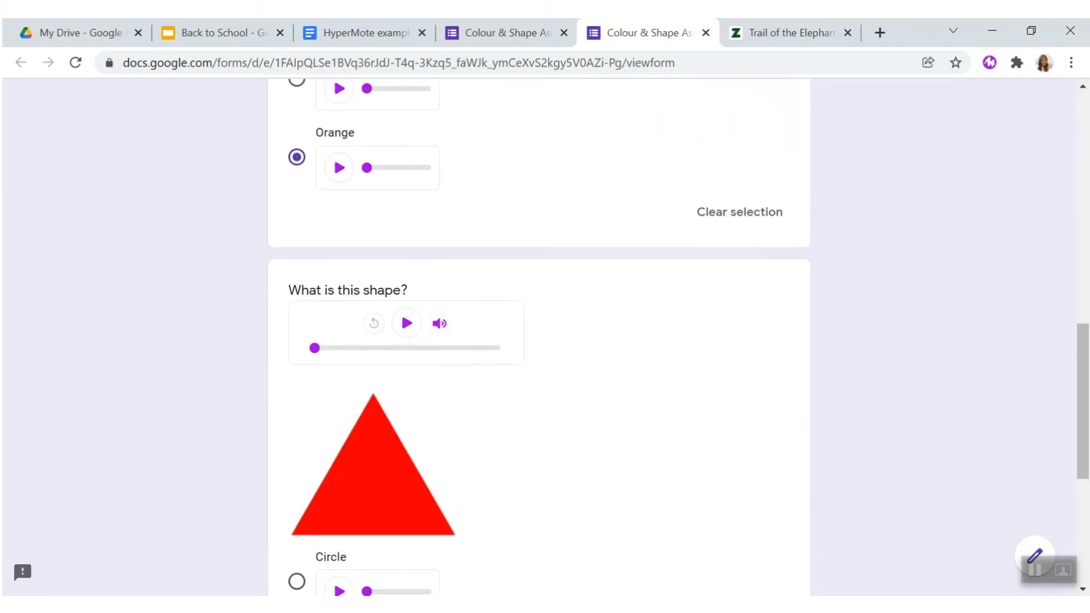
scroll(539, 337, down, 4)
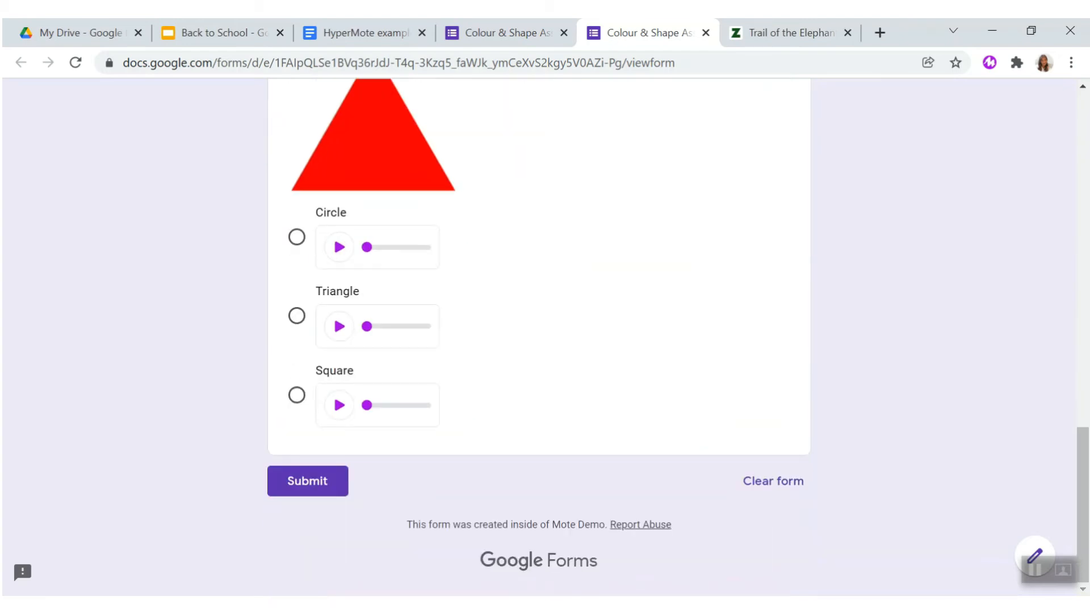
scroll(539, 337, up, 7)
scroll(539, 337, up, 7)
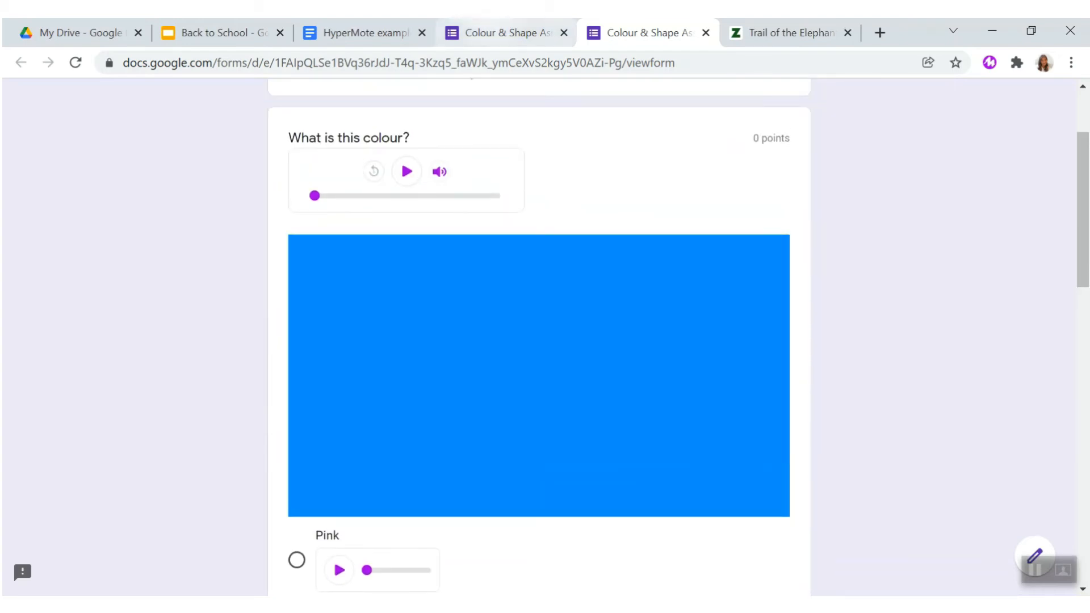
- Return to the form editor and open the answer key of the "What is this colour?" question
click(507, 33)
scroll(538, 337, down, 3)
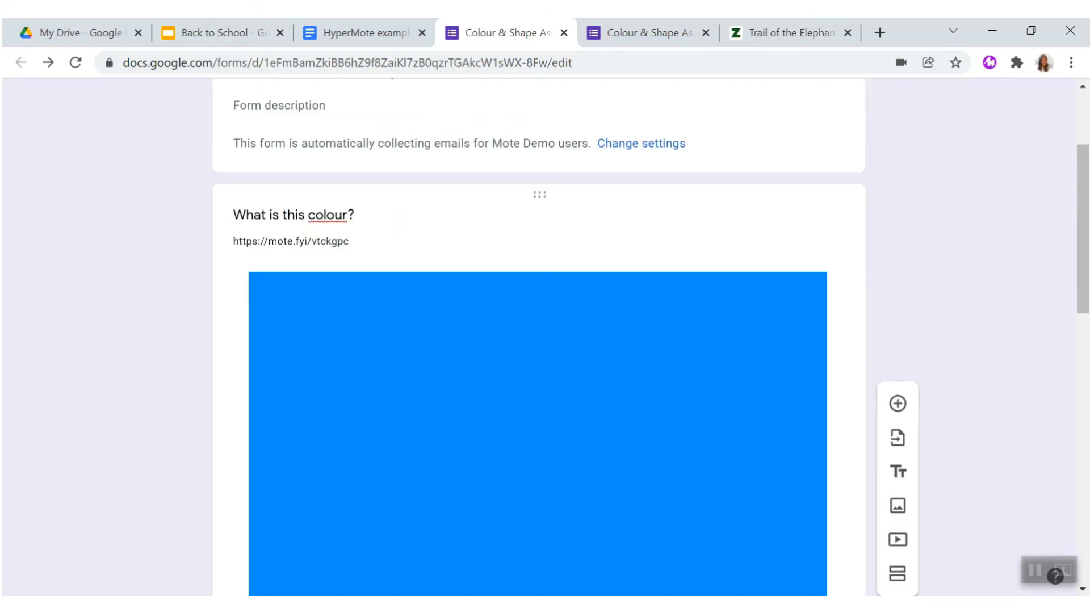
scroll(538, 337, down, 5)
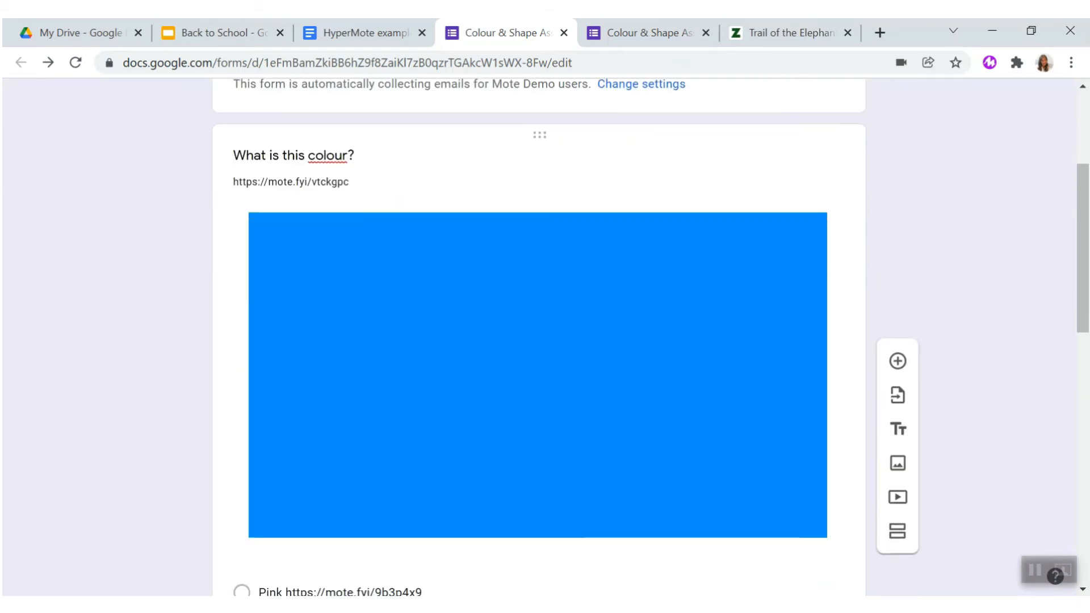
scroll(539, 337, down, 2)
scroll(539, 337, up, 10)
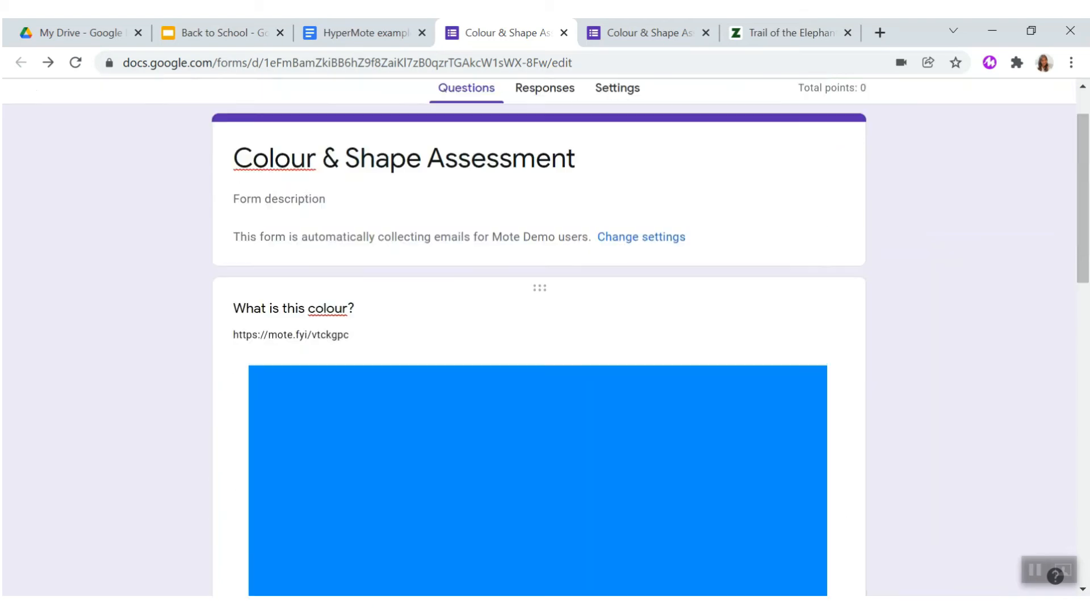
click(539, 398)
scroll(539, 392, down, 9)
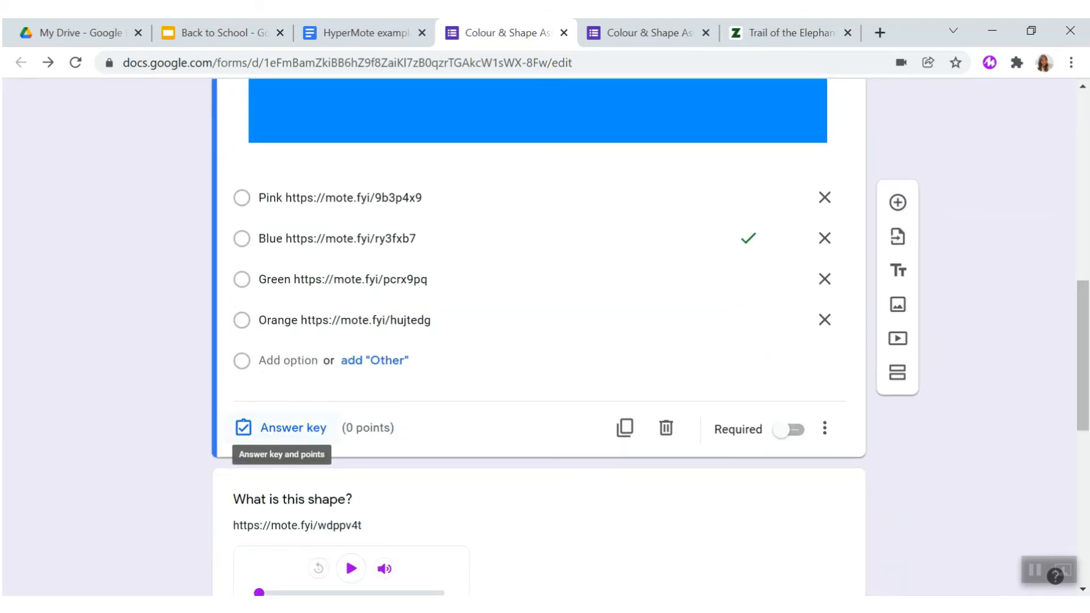
click(281, 428)
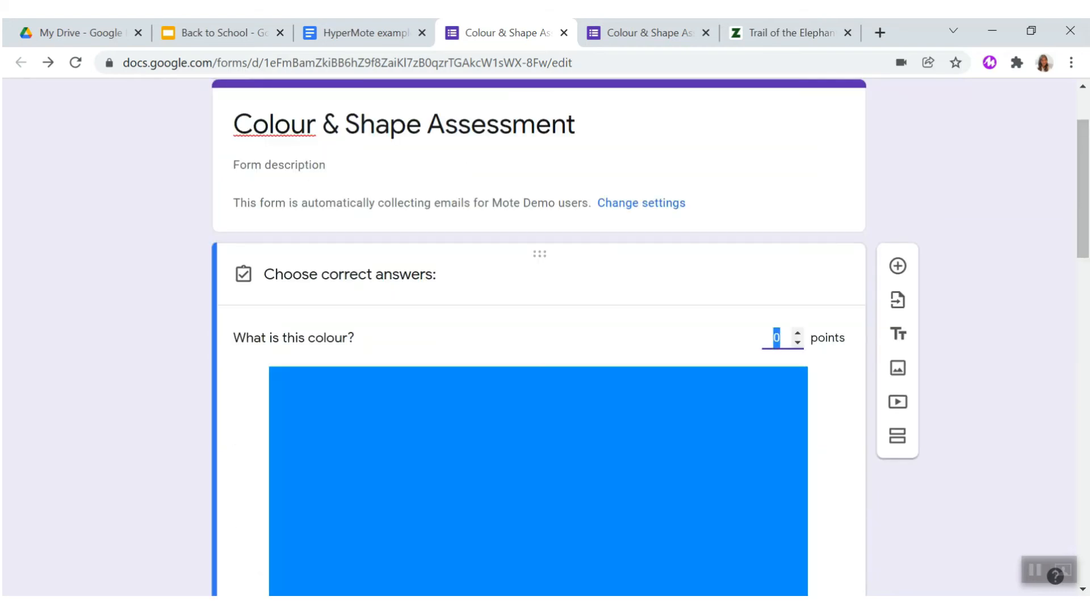
- Record a Mote voice note as the incorrect-answer feedback for the "What is this colour?" question
scroll(539, 338, down, 8)
scroll(539, 337, down, 5)
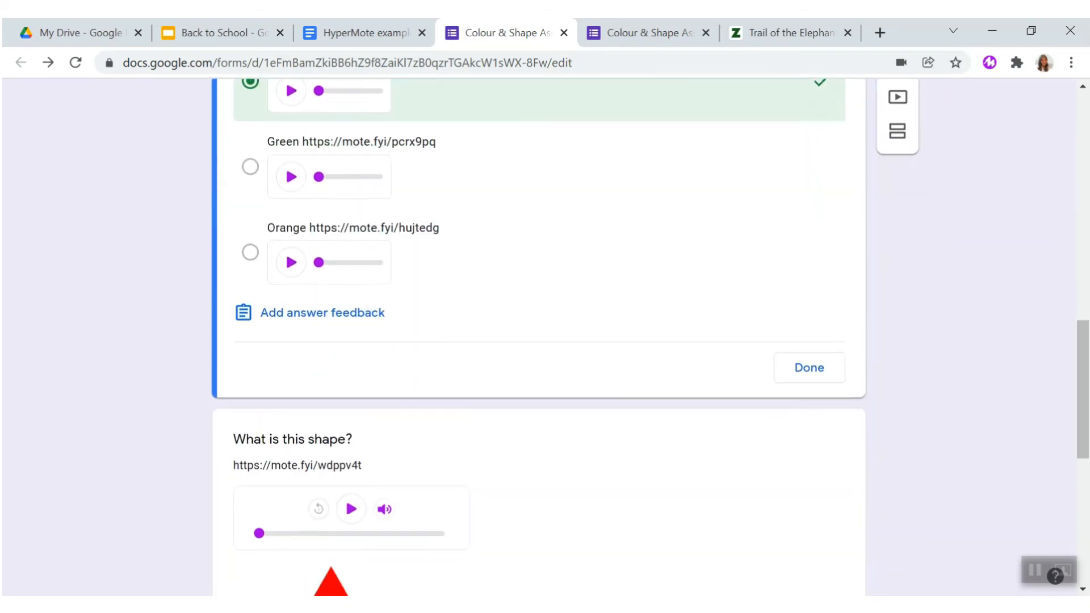
click(322, 271)
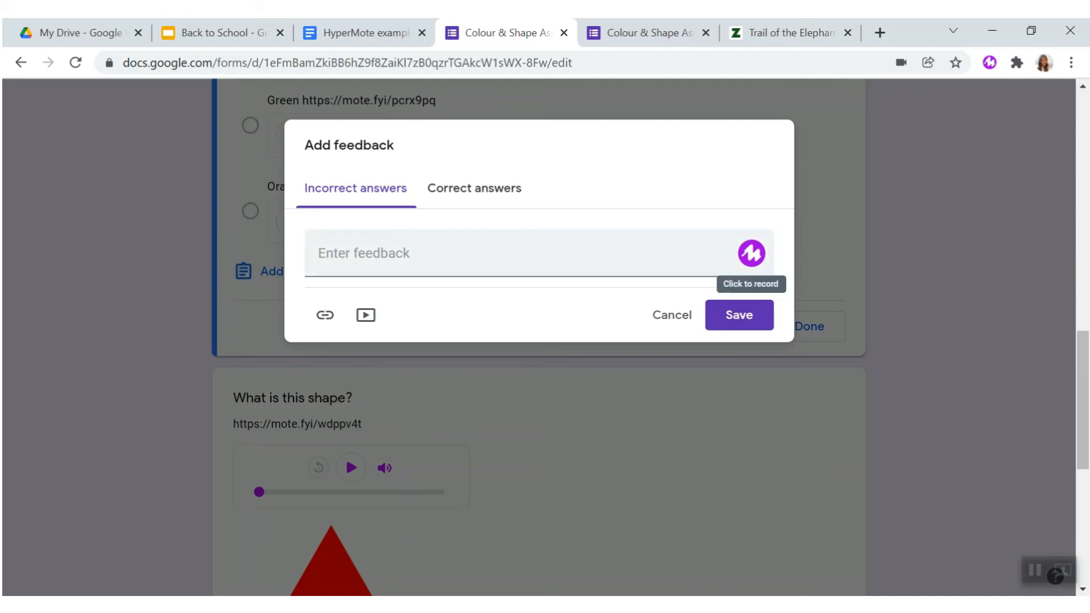
click(751, 253)
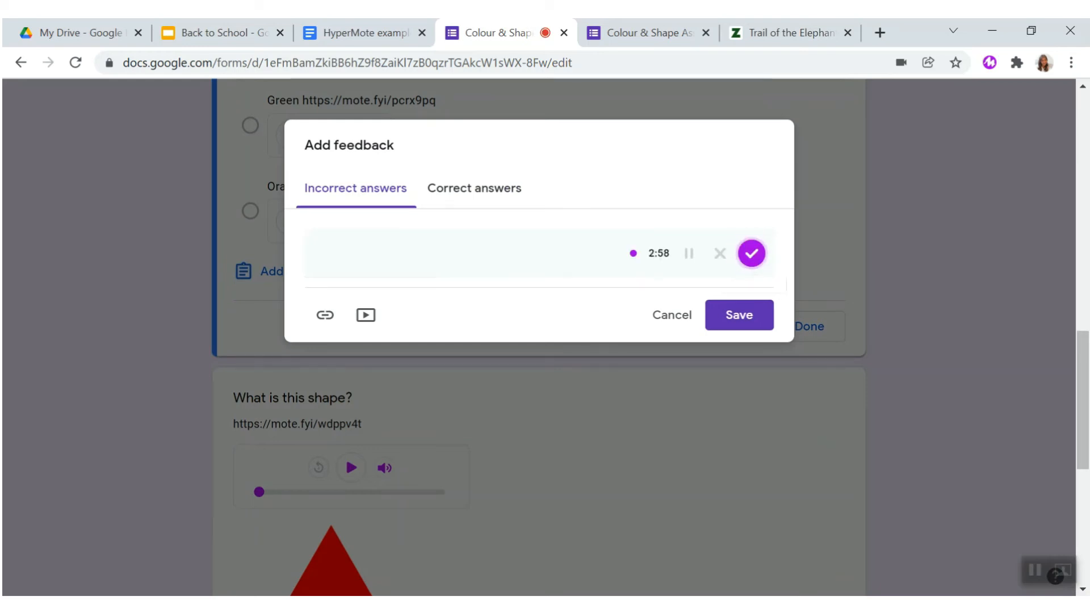
click(751, 253)
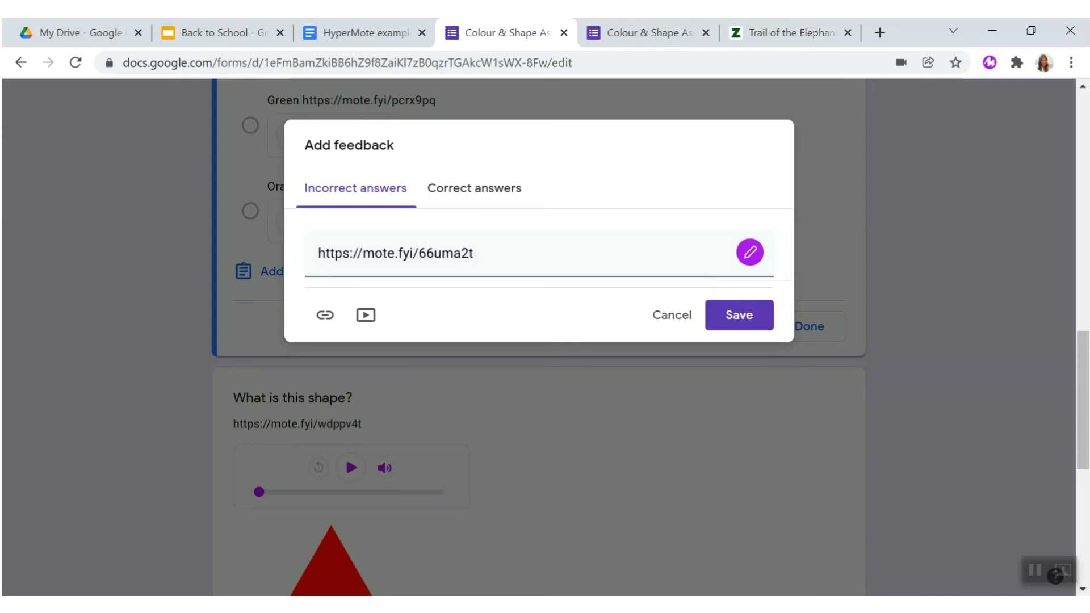
- Record a Mote voice note as the correct-answer feedback for the colour question and save the feedback
click(474, 188)
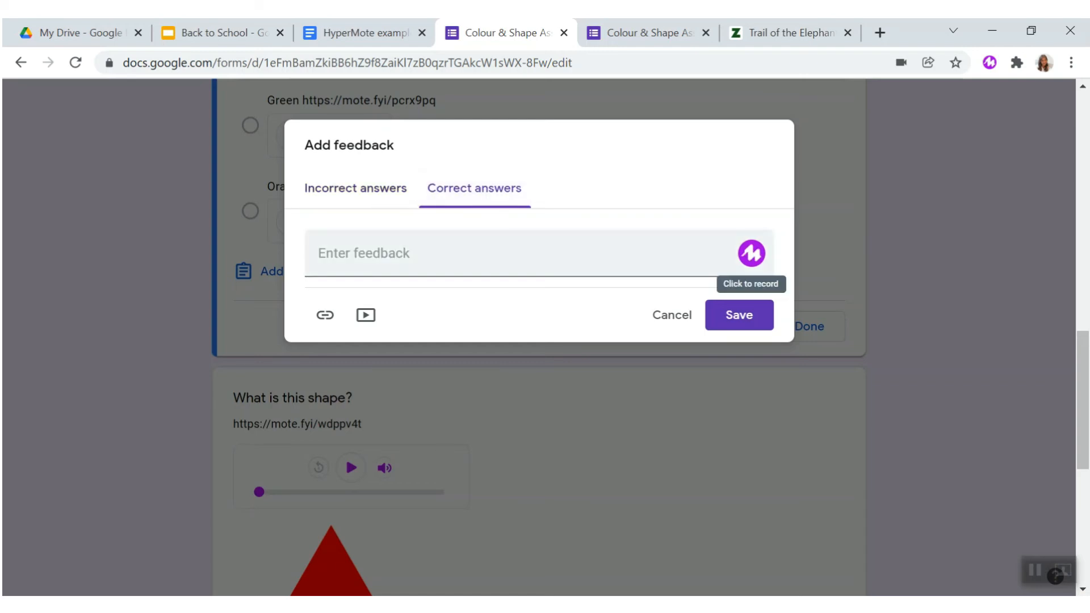
click(751, 253)
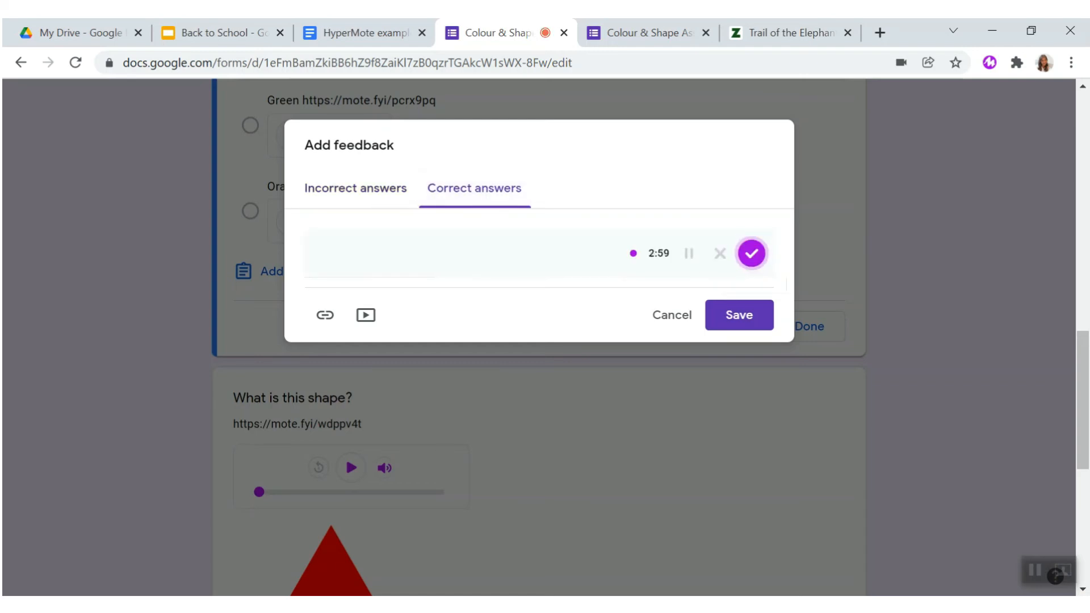
click(751, 253)
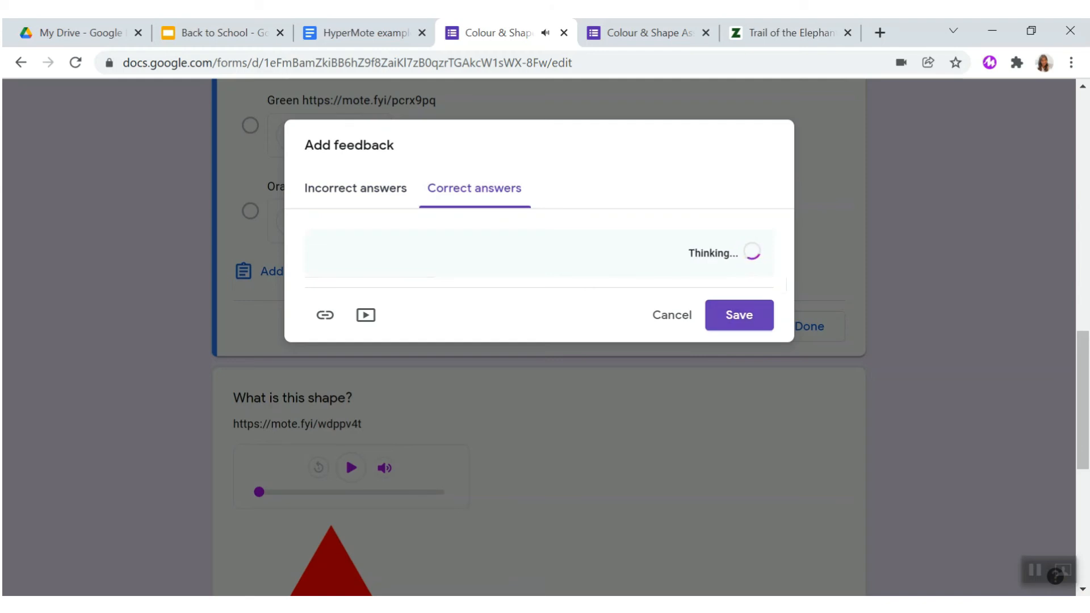
click(739, 315)
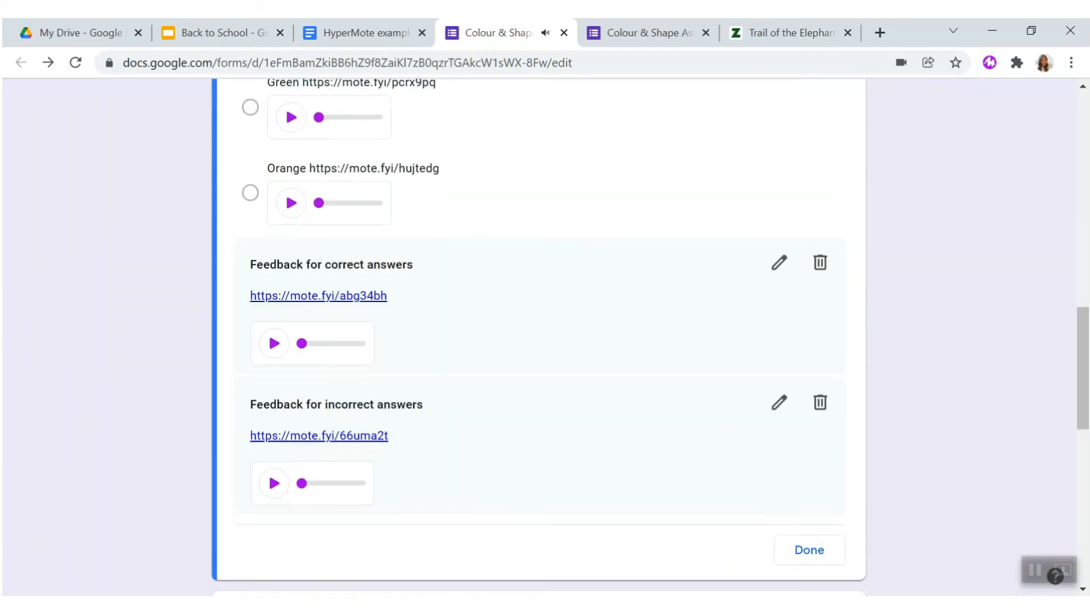
- Review the answer options and both feedback recordings in the colour question's answer key
scroll(540, 340, down, 5)
scroll(539, 340, up, 3)
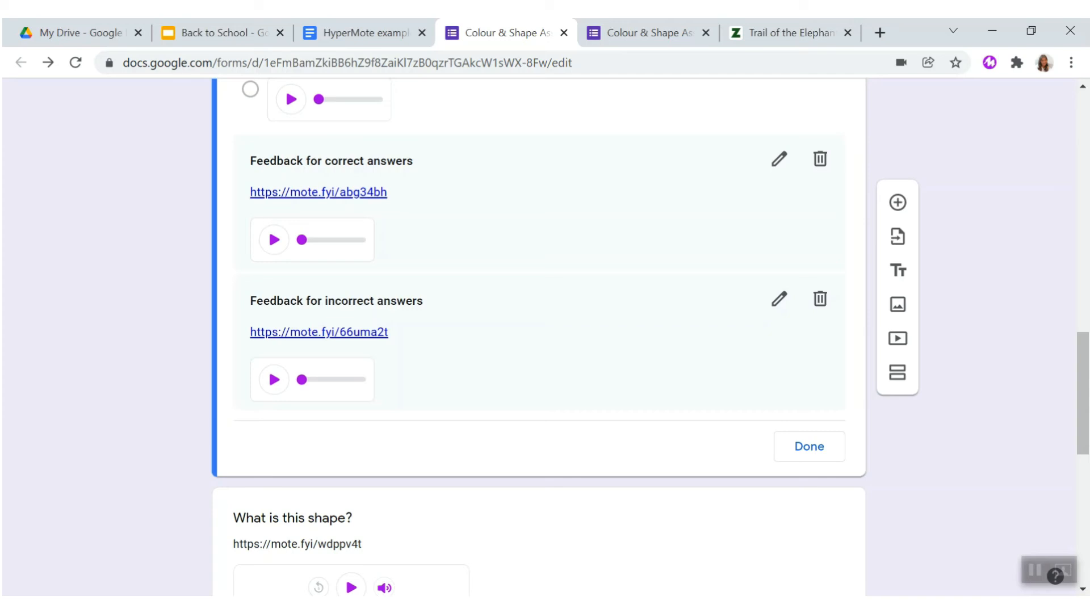
scroll(539, 341, up, 12)
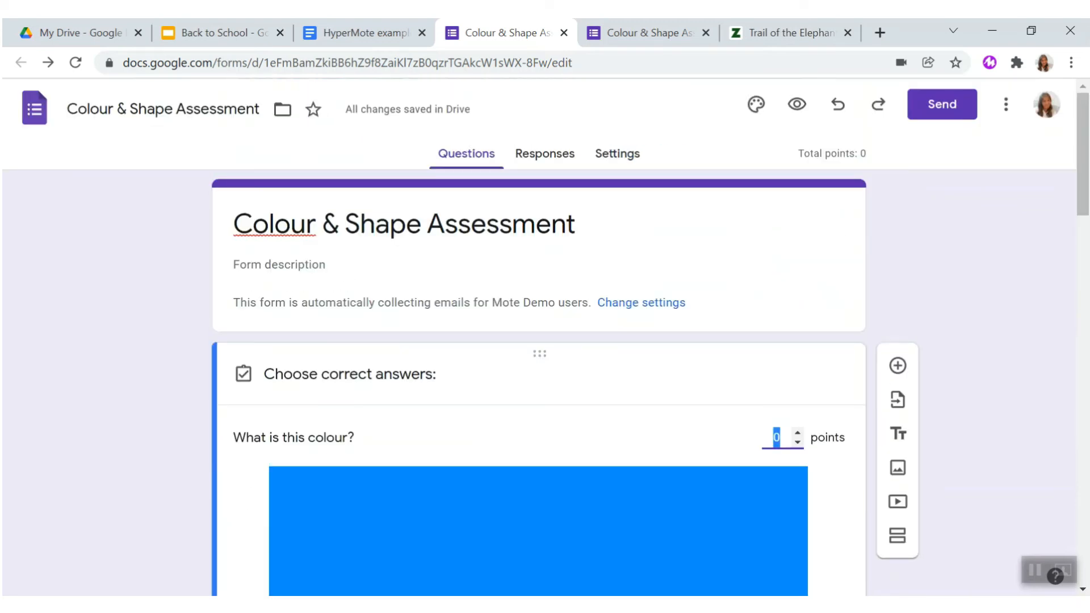
scroll(539, 340, down, 10)
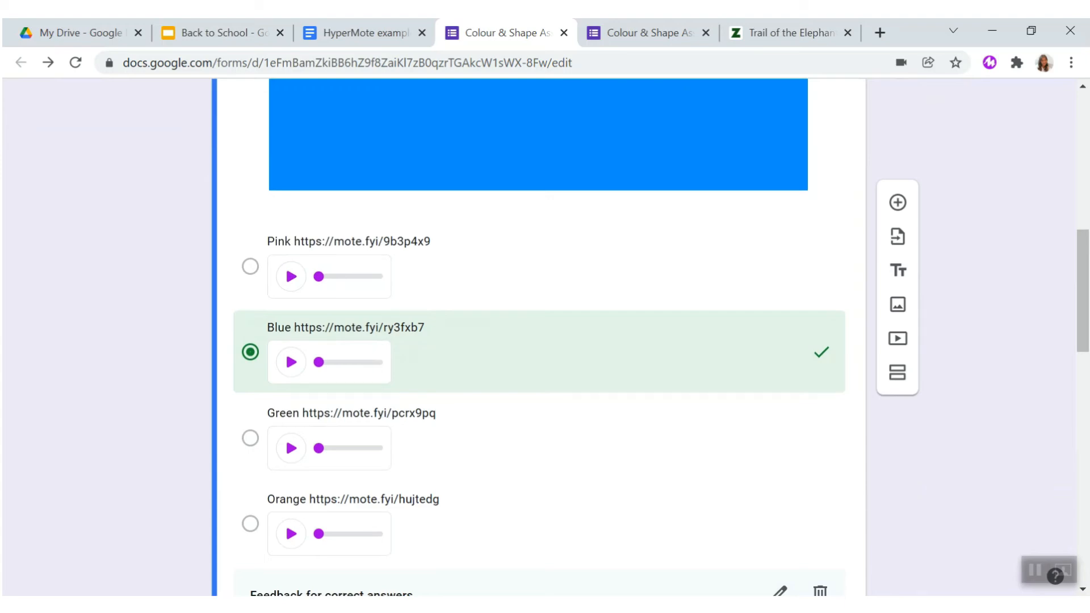
scroll(539, 341, down, 1)
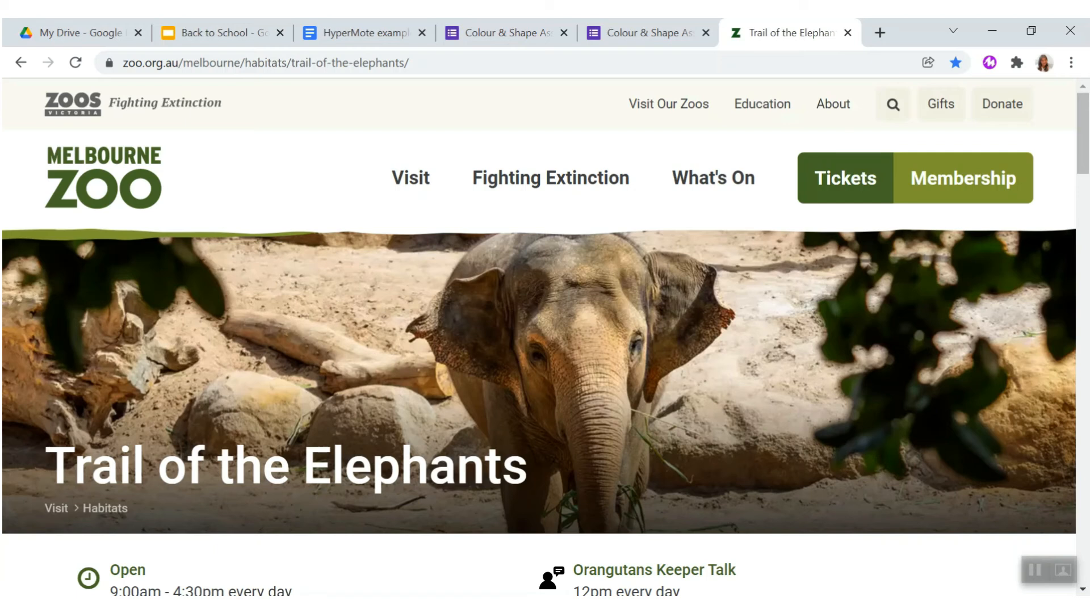
- Look through the animal sections of Melbourne Zoo's Trail of the Elephants page
scroll(545, 337, down, 18)
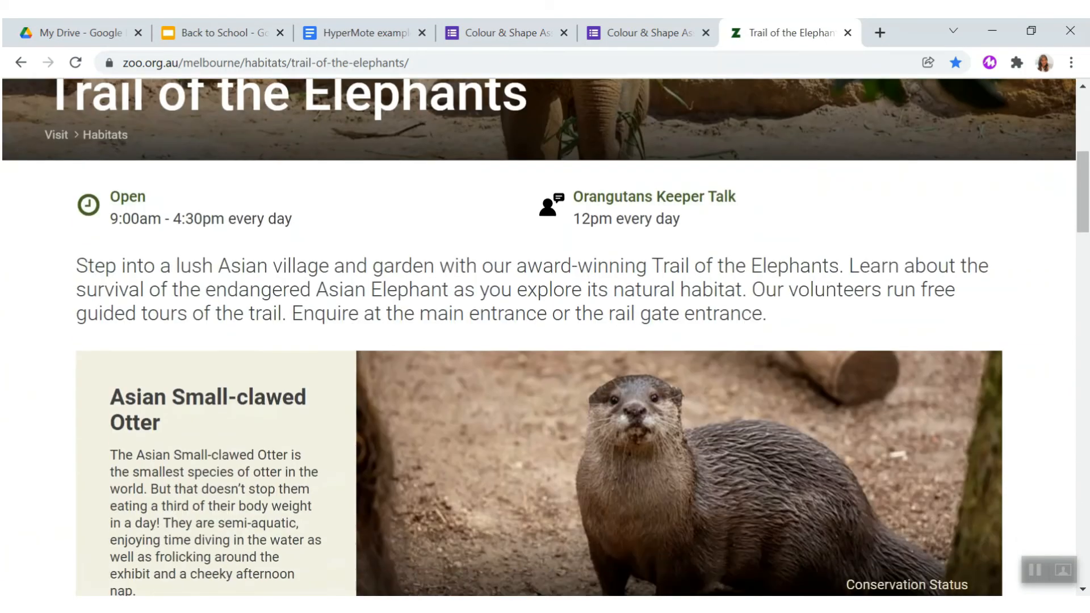
scroll(545, 338, down, 3)
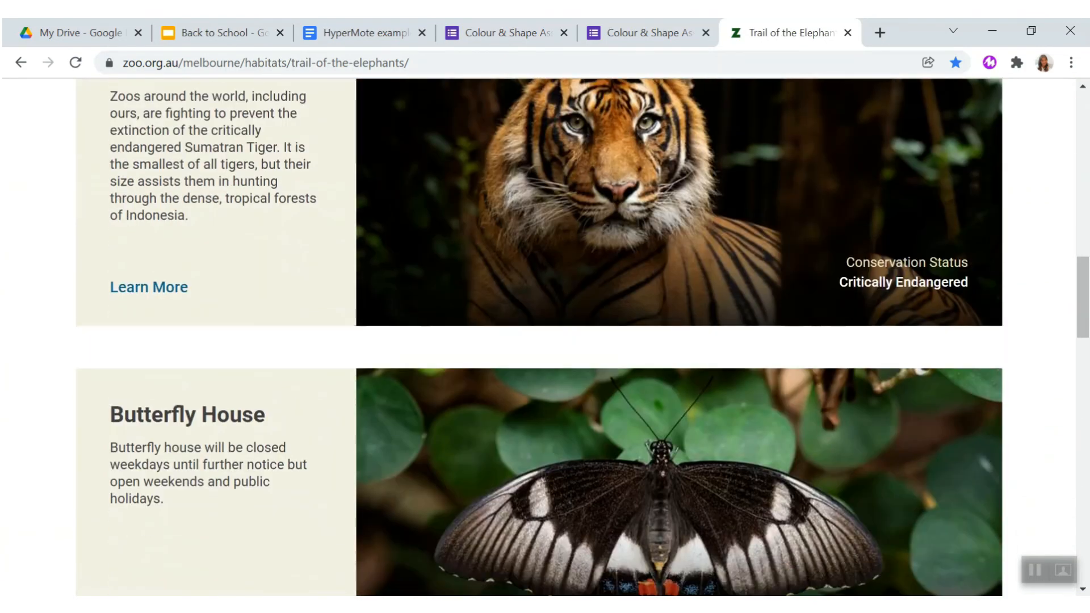
scroll(545, 338, down, 12)
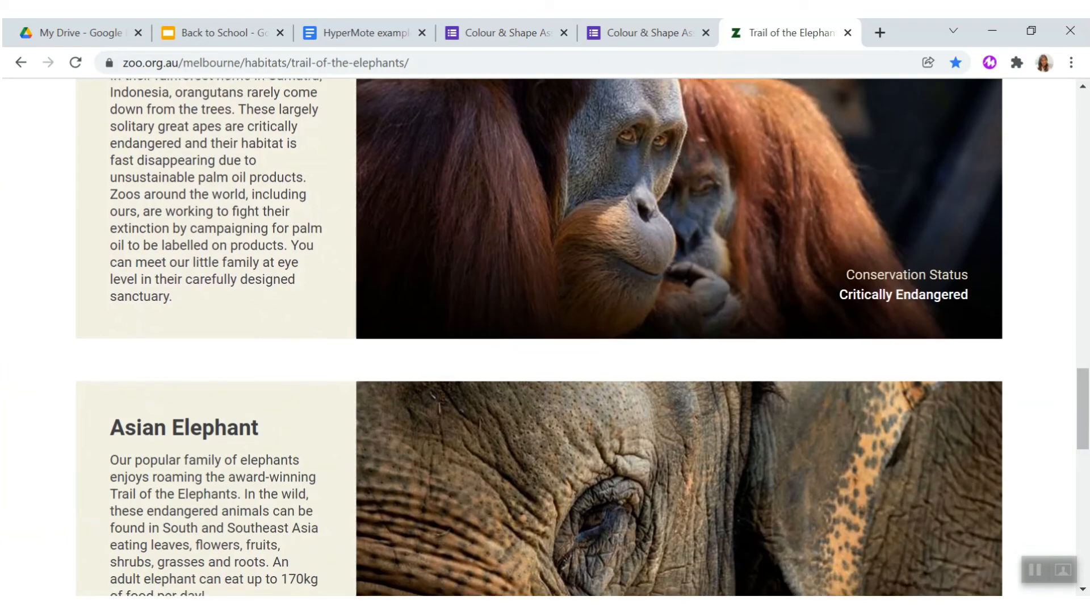
scroll(545, 337, down, 4)
scroll(545, 337, up, 20)
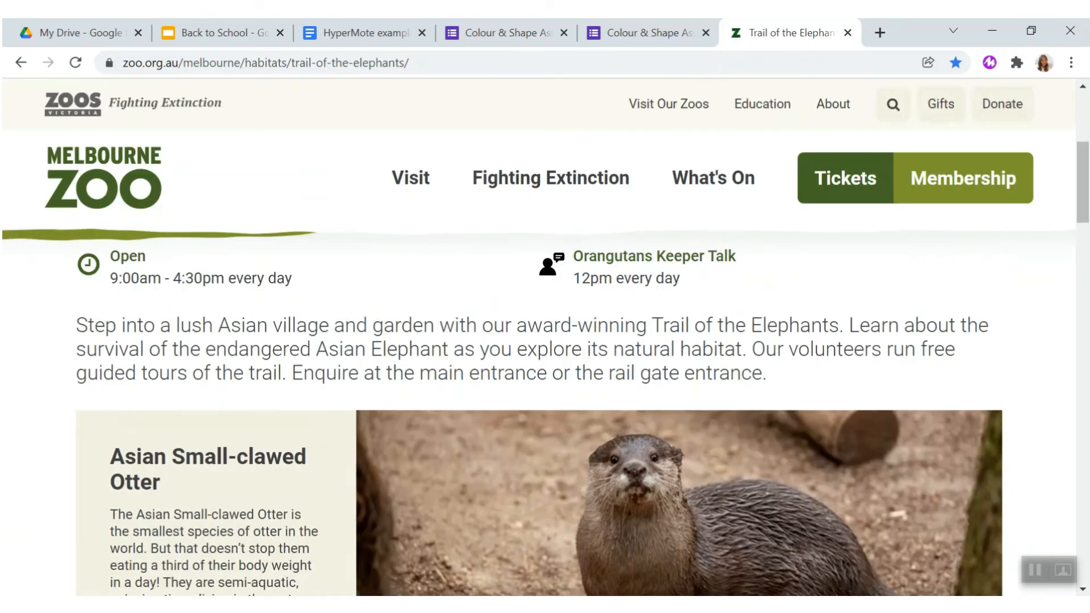
scroll(545, 338, up, 7)
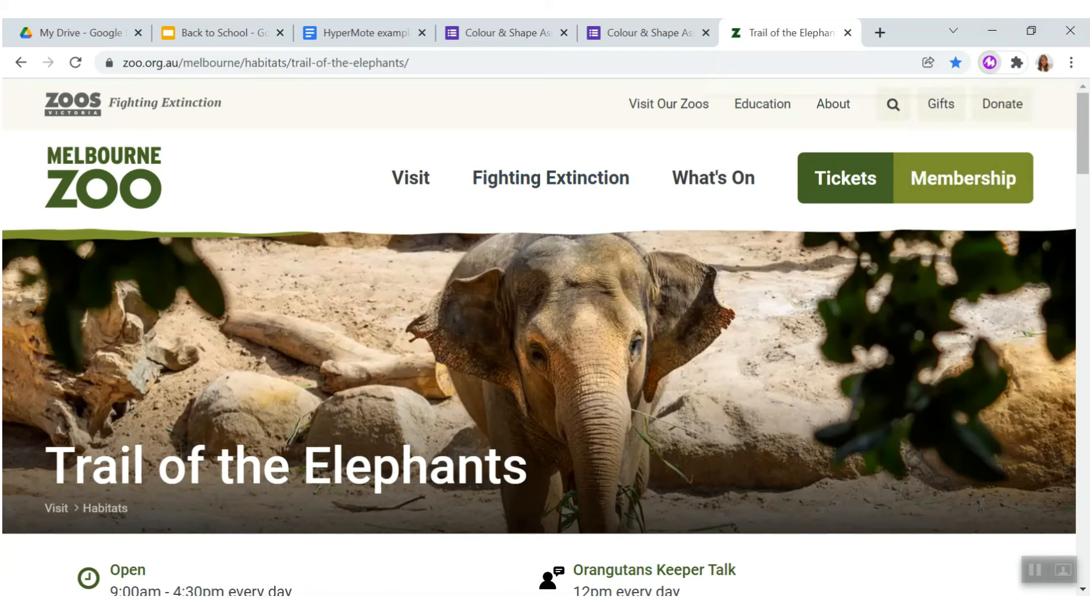
- Record a voice note for the Trail of the Elephants page with the Mote extension
click(989, 62)
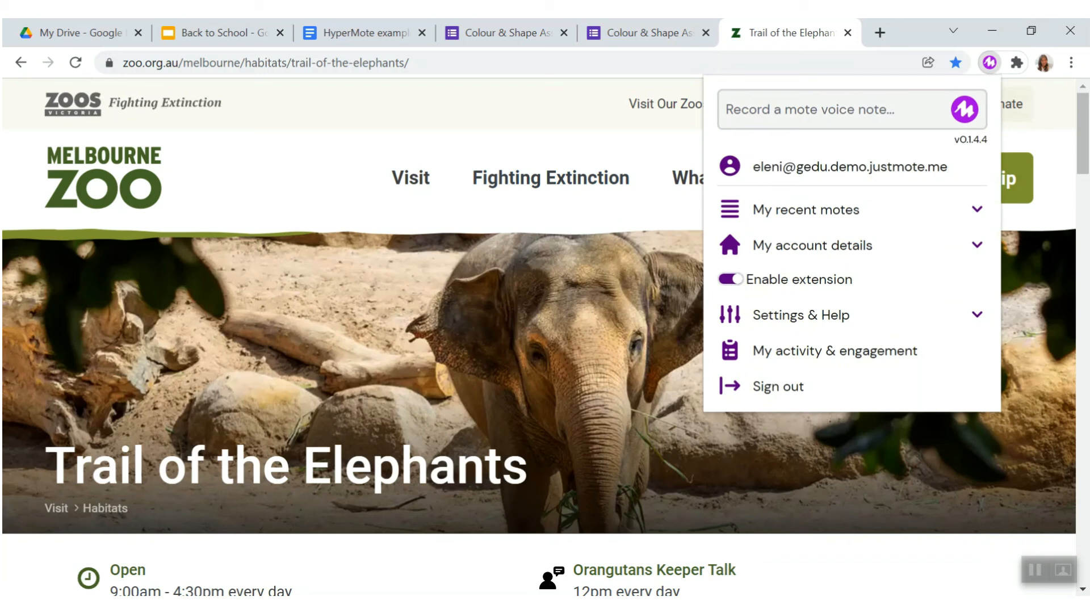
click(964, 110)
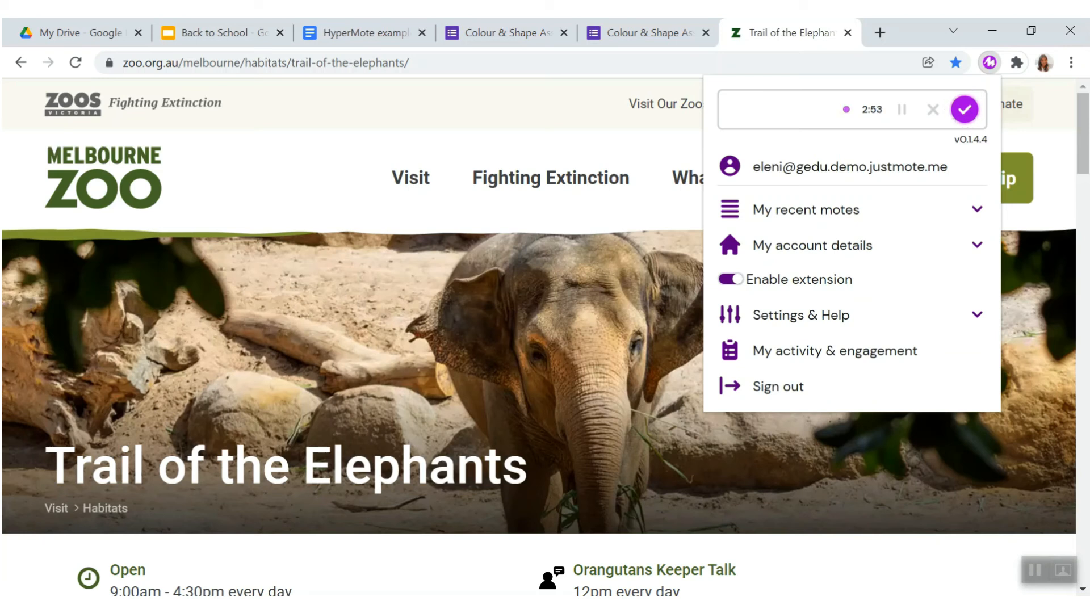
click(964, 109)
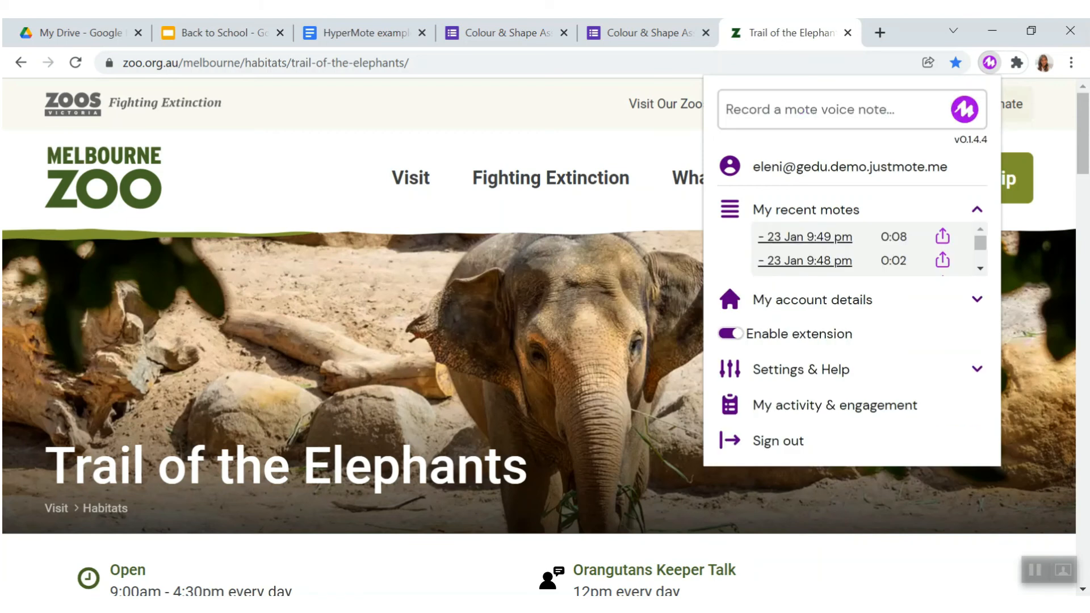
- Copy the share link of the most recent mote and open it in a new browser tab
click(943, 237)
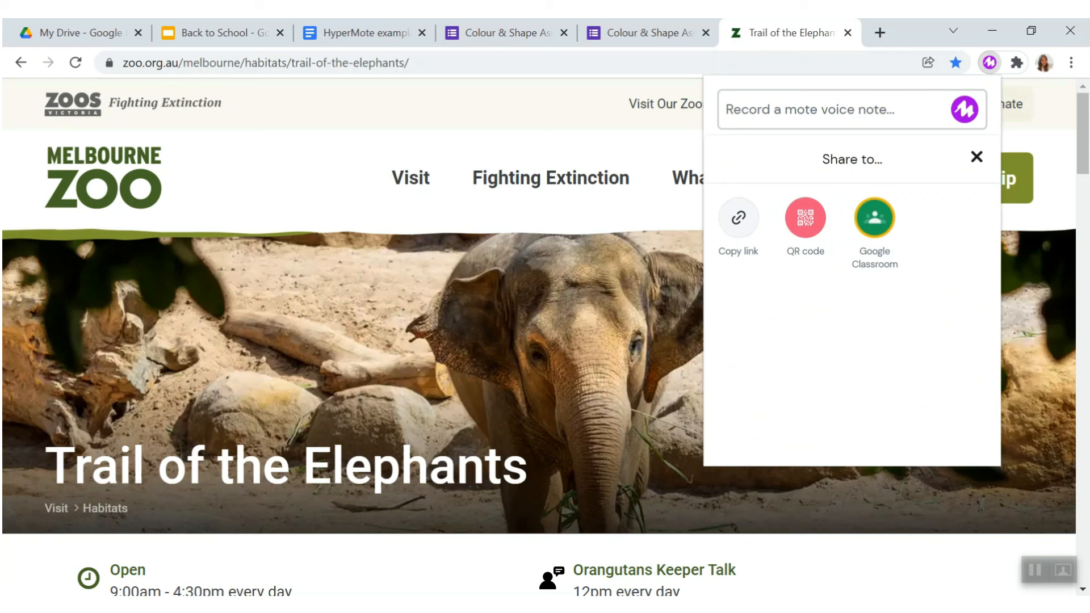
click(738, 218)
key(ctrl+t)
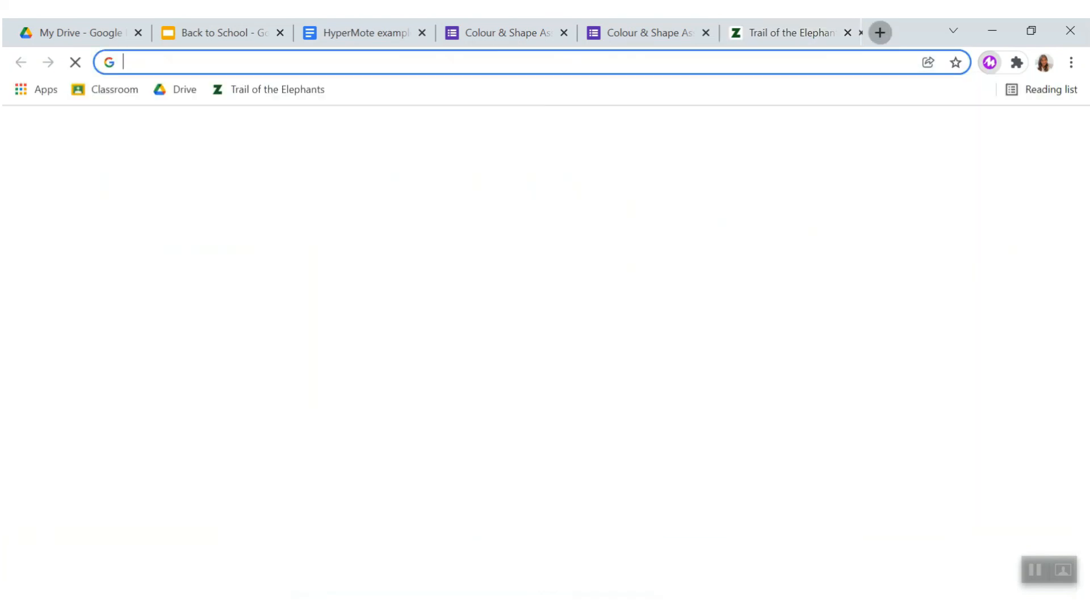
key(ctrl+v)
key(Return)
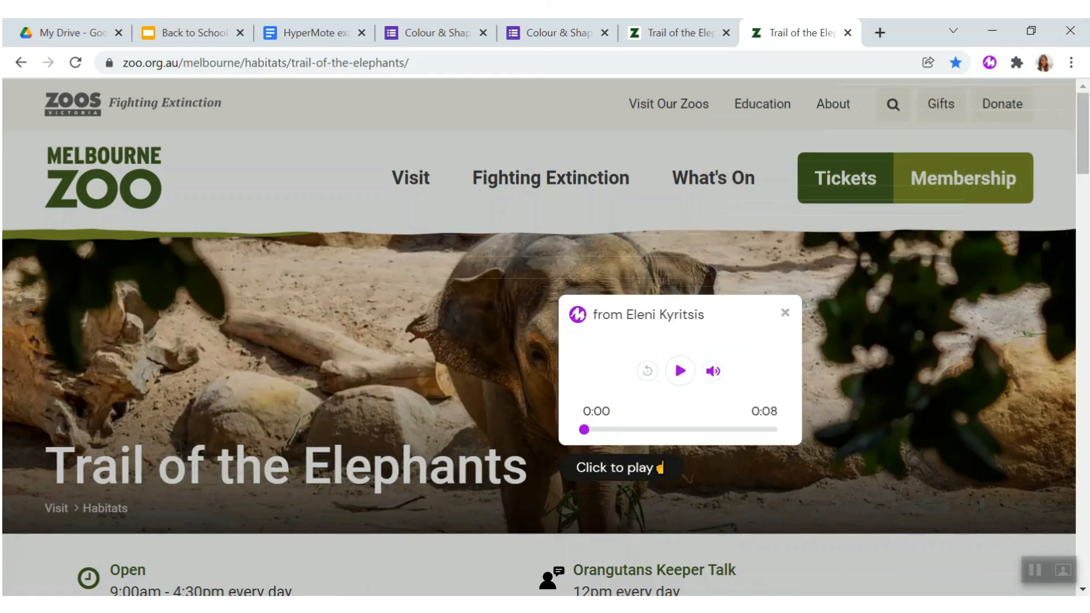
- Move the Mote player over the start of the page title and play the voice note while browsing the animal sections
drag(238, 237, 268, 312)
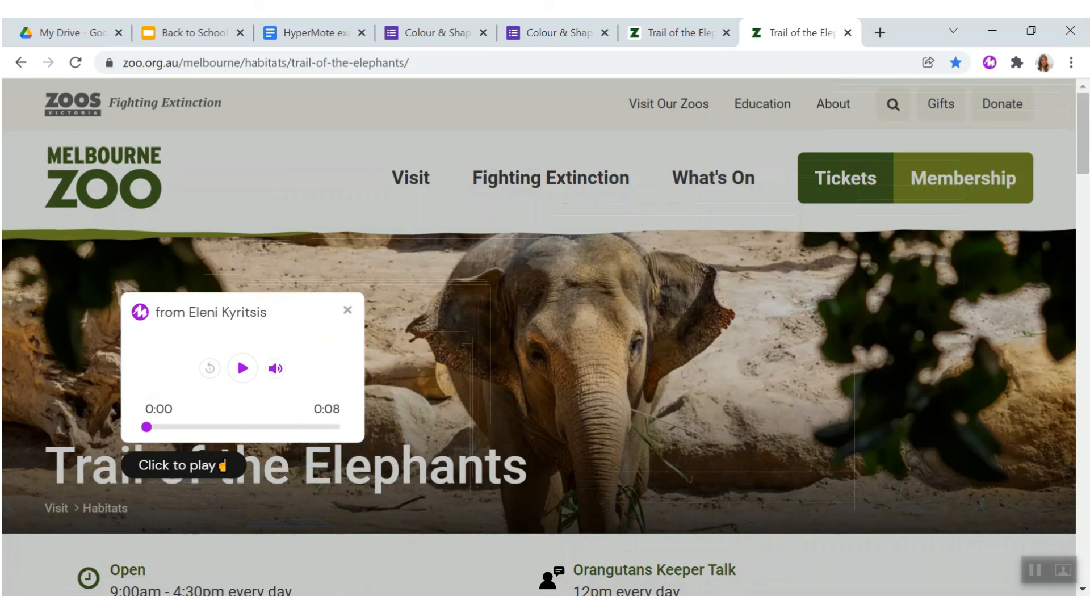
click(242, 369)
scroll(545, 341, down, 20)
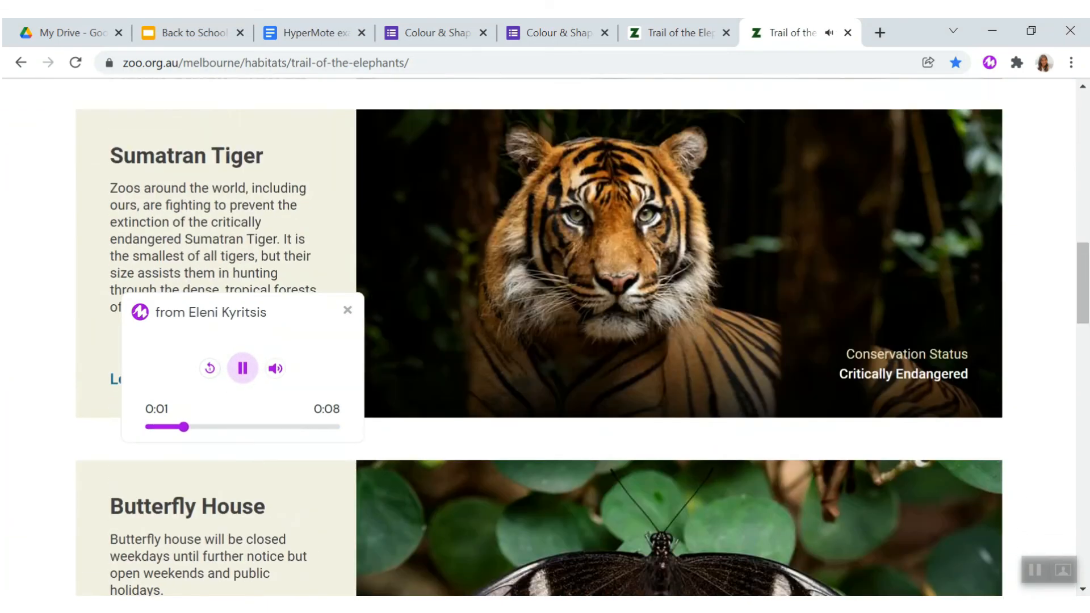
scroll(545, 340, down, 12)
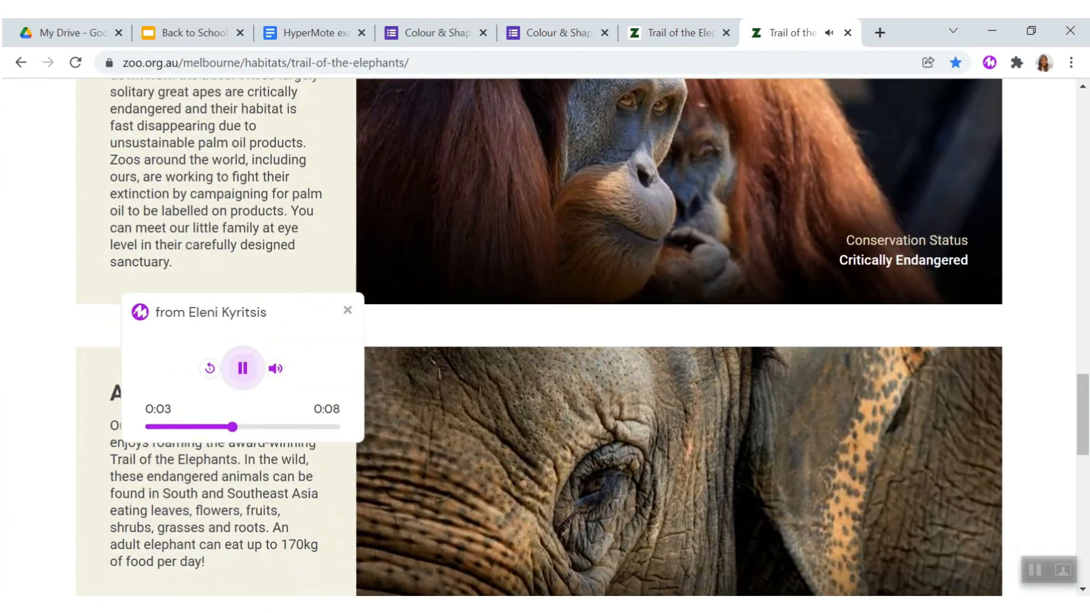
scroll(545, 340, down, 8)
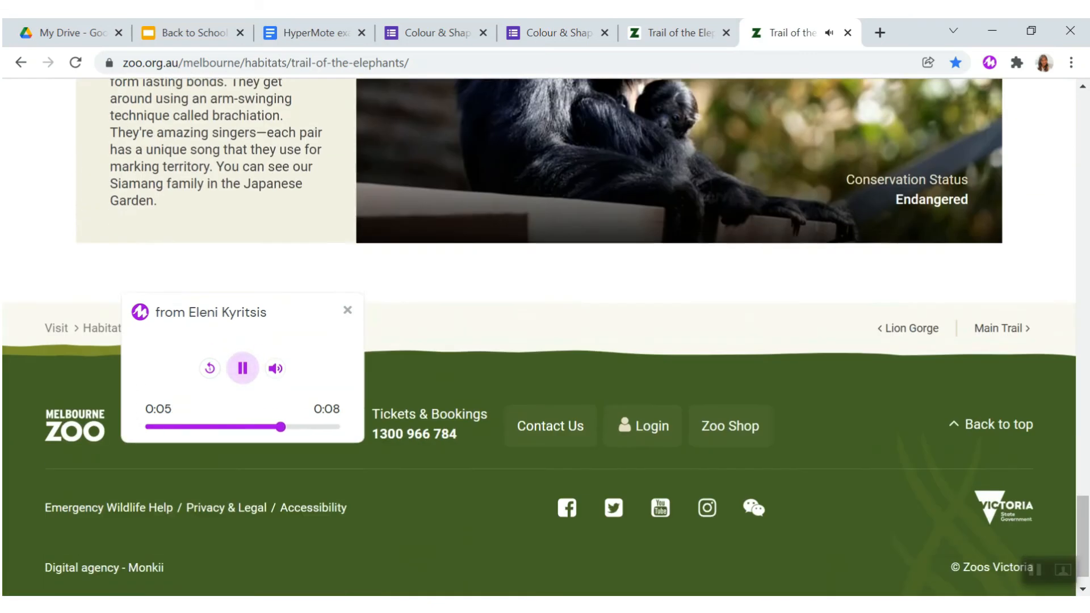
scroll(545, 341, up, 5)
scroll(545, 341, up, 10)
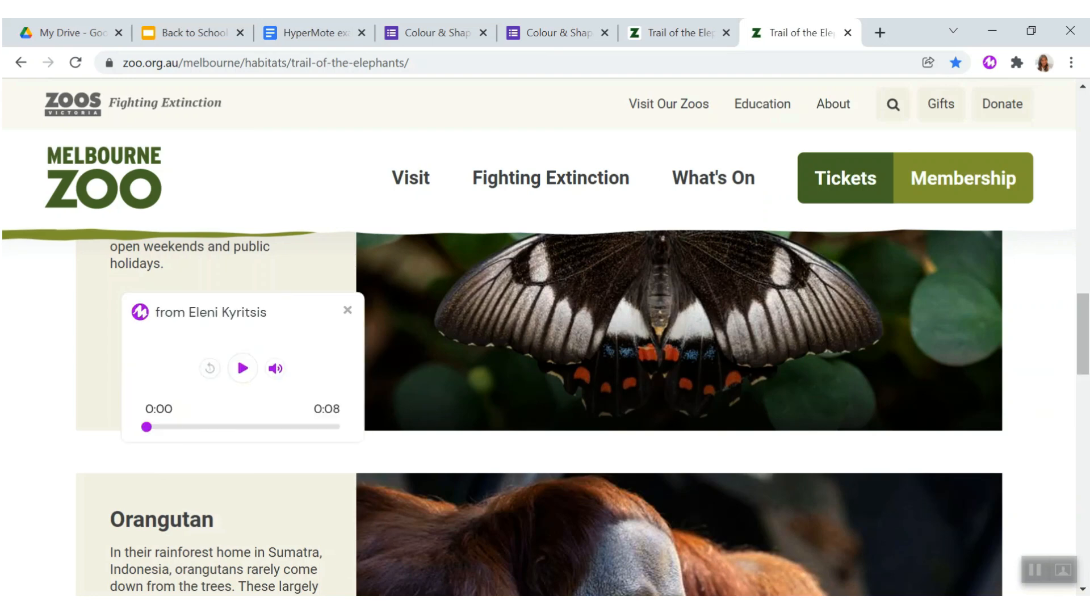
scroll(545, 341, up, 12)
- Move the Mote player away from the page's text column and close it at the top of the page
drag(279, 313, 761, 374)
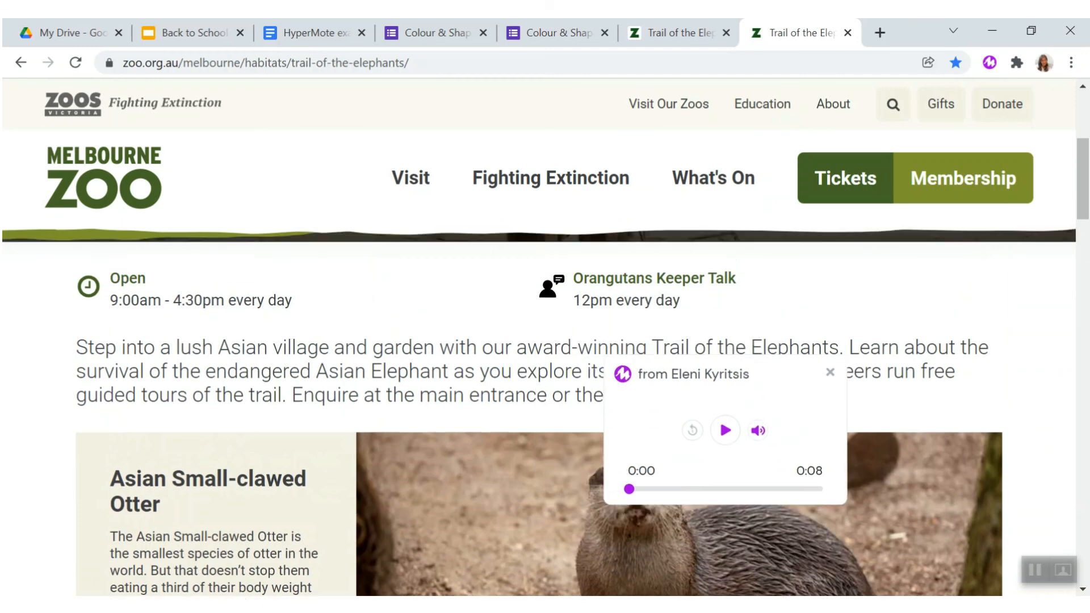
scroll(545, 398, up, 5)
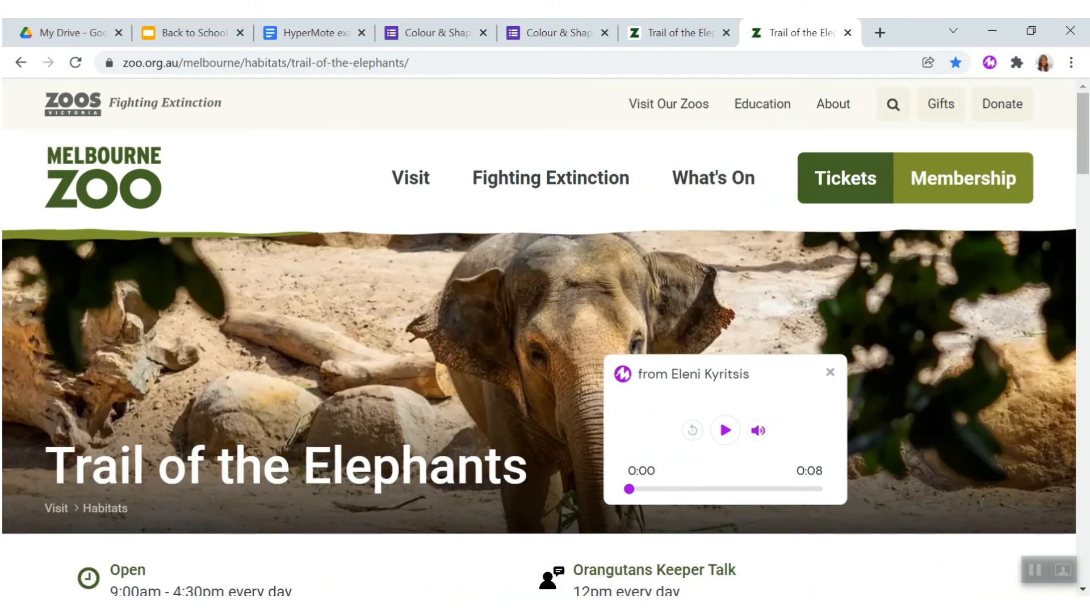
click(830, 372)
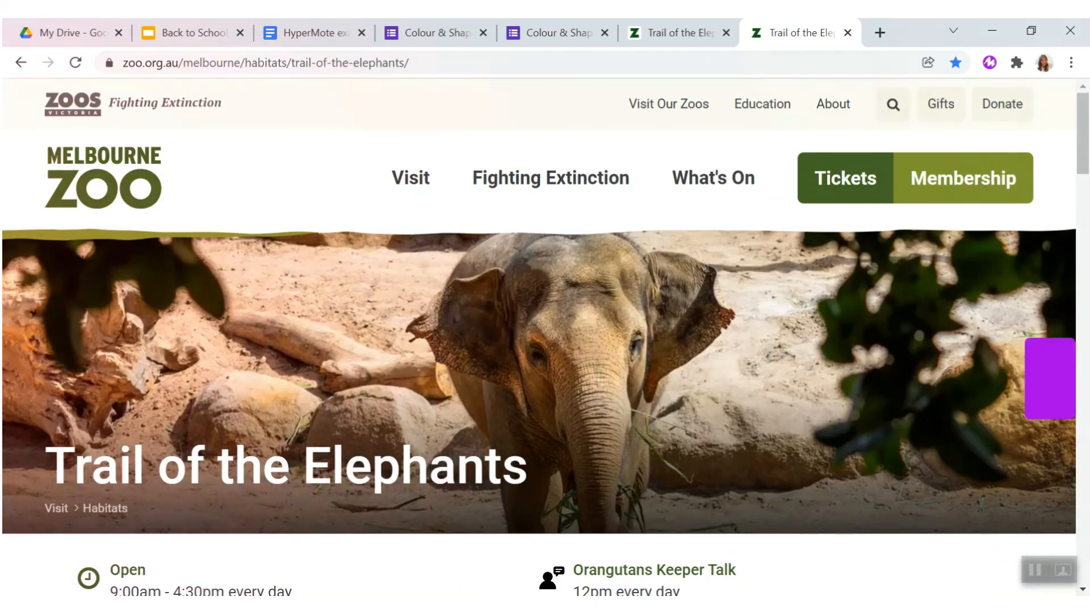